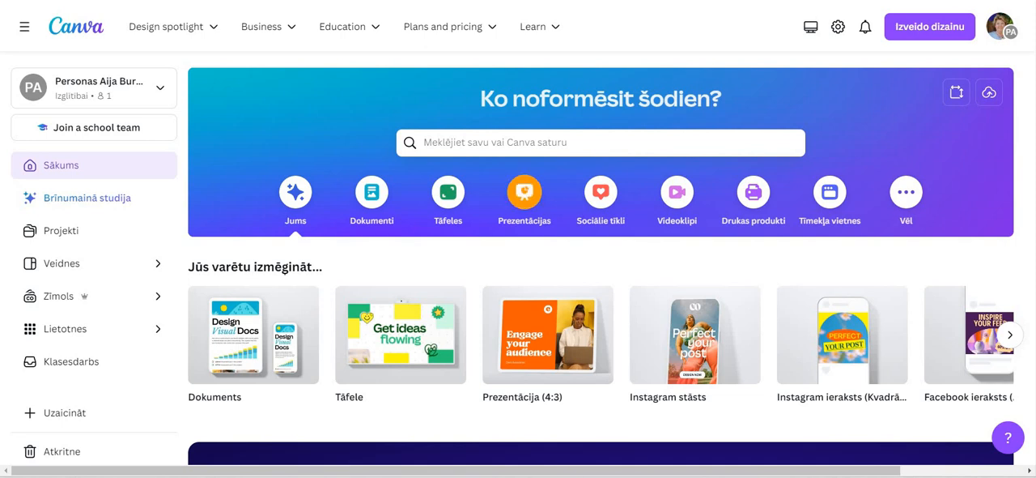
Create a new presentation design meant to be recorded now and presented later
left_click(524, 192)
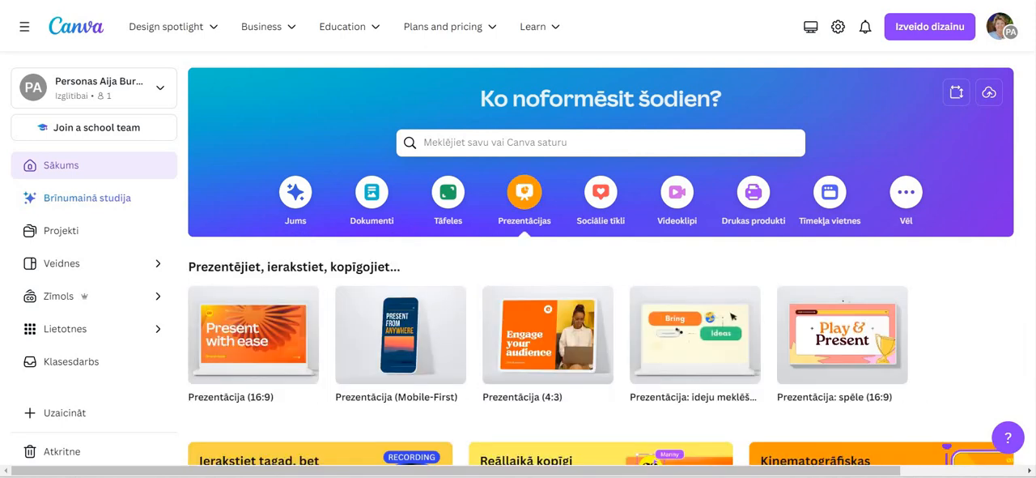
scroll(601, 259, "down", 3)
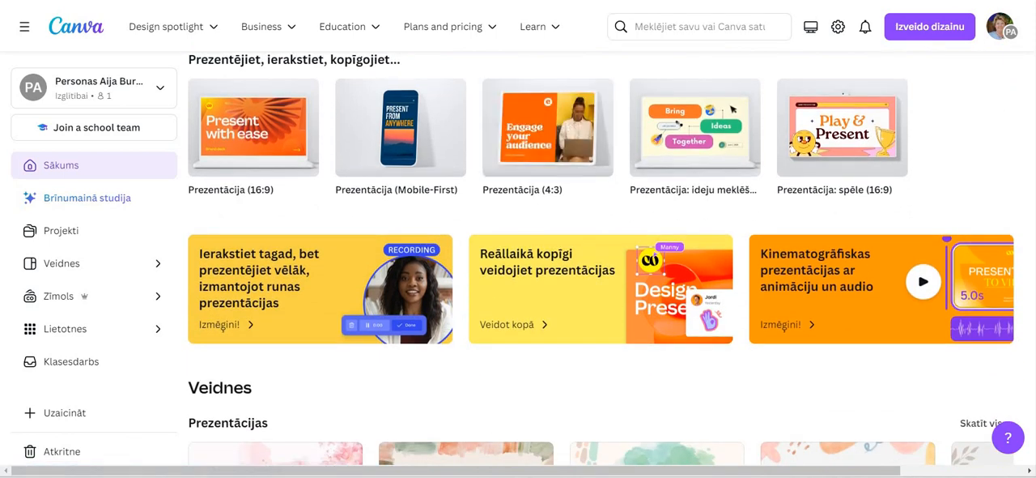
left_click(337, 289)
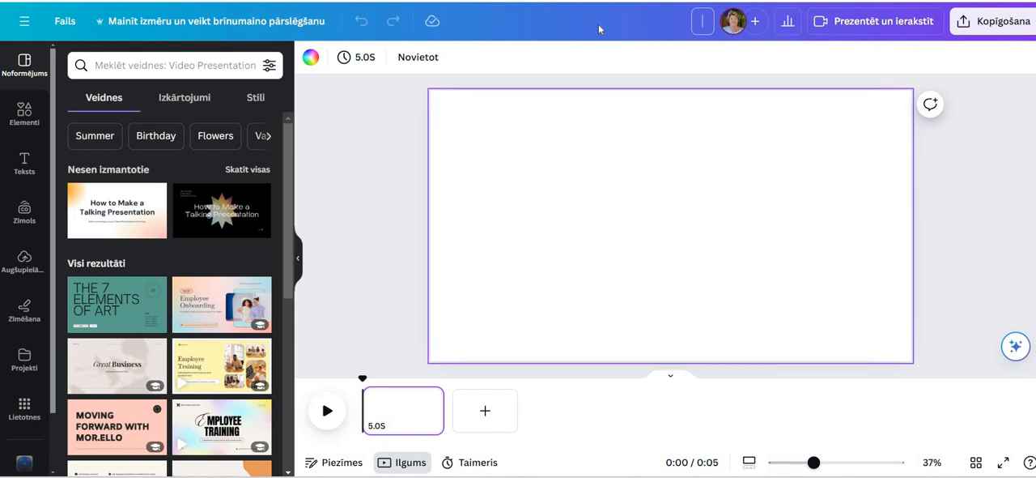
Name the design "Ierakstītā prezentācija Canvā"
type("Ierakstītā")
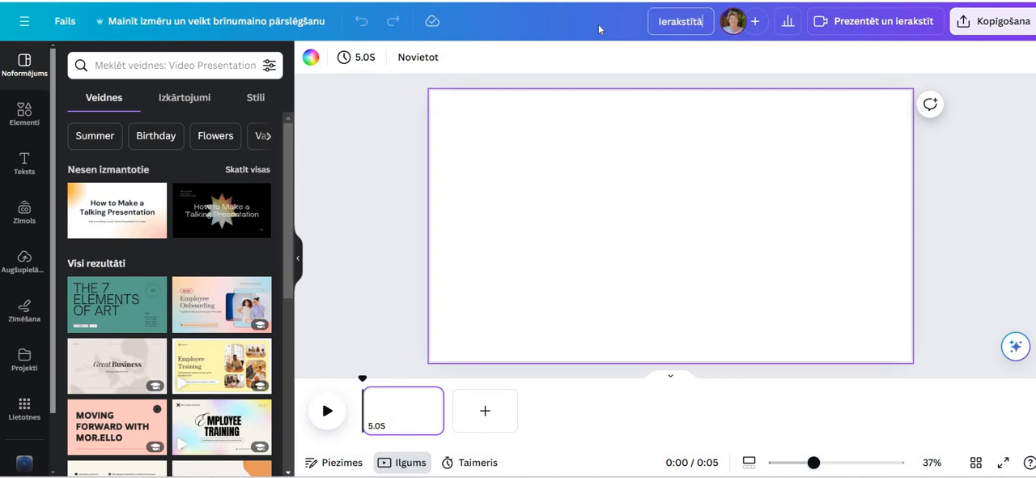
type(" prez")
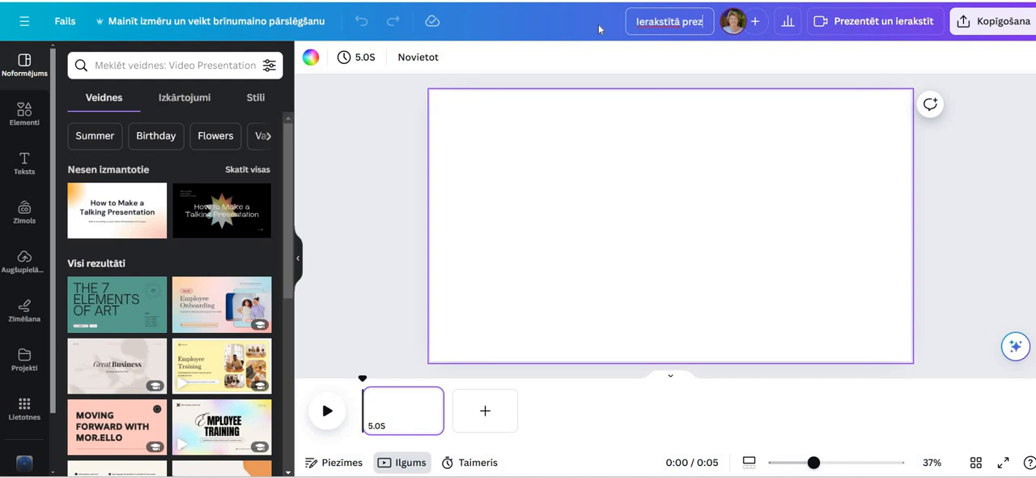
type("entācija")
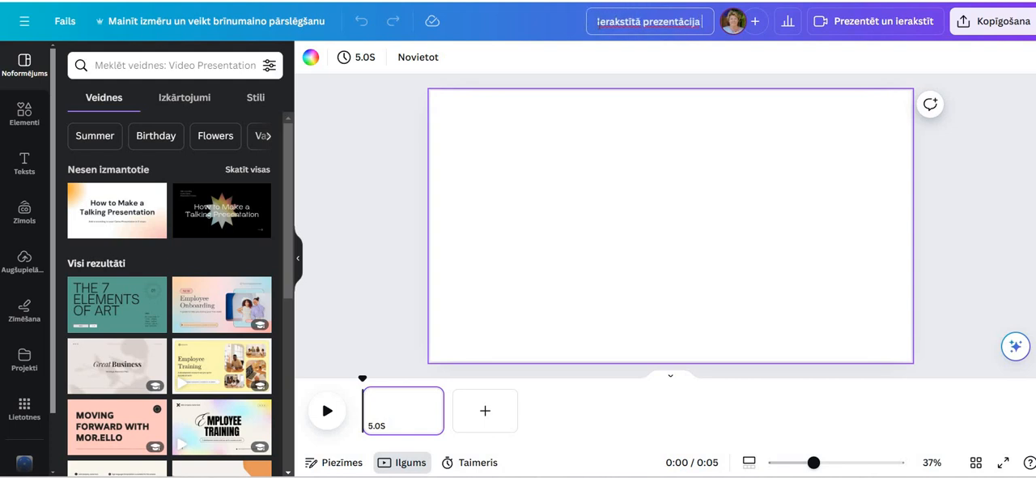
type(" Canvā")
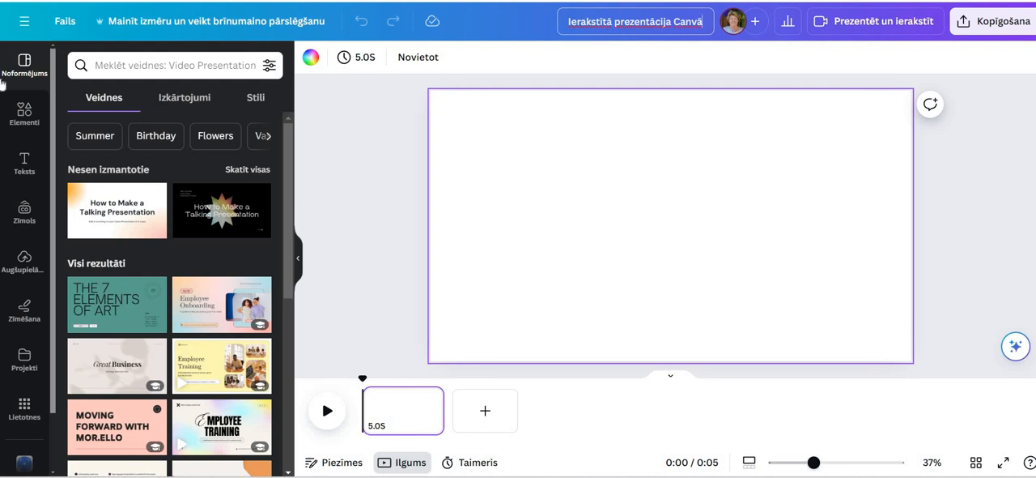
left_click(24, 259)
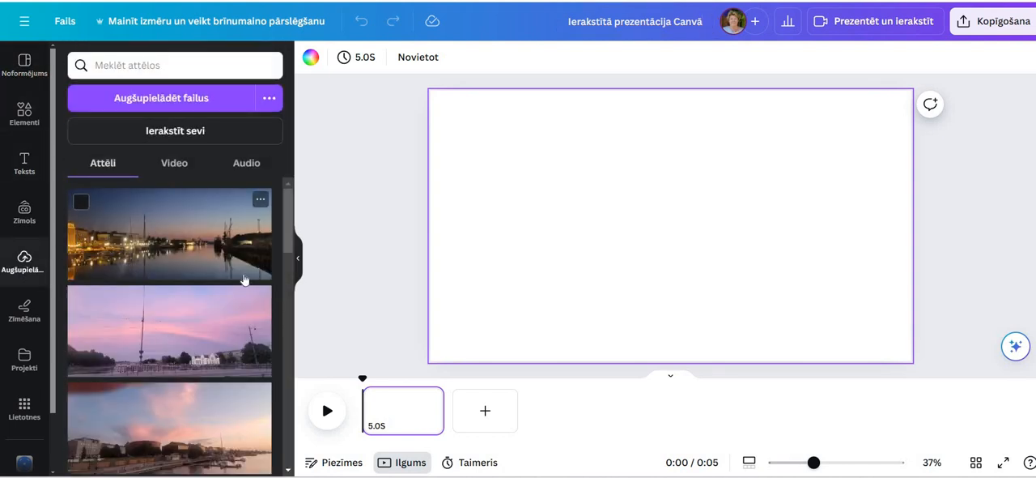
scroll(201, 399, "down", 5)
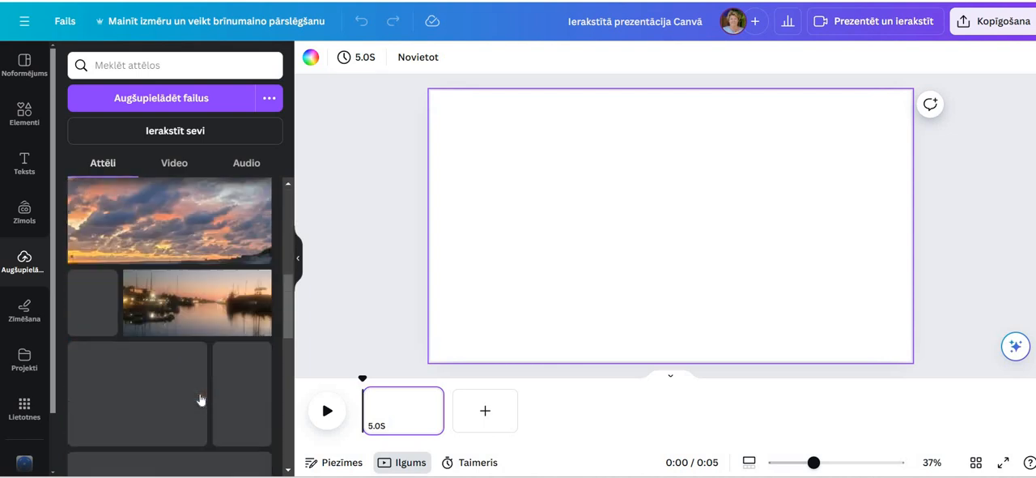
scroll(201, 399, "down", 10)
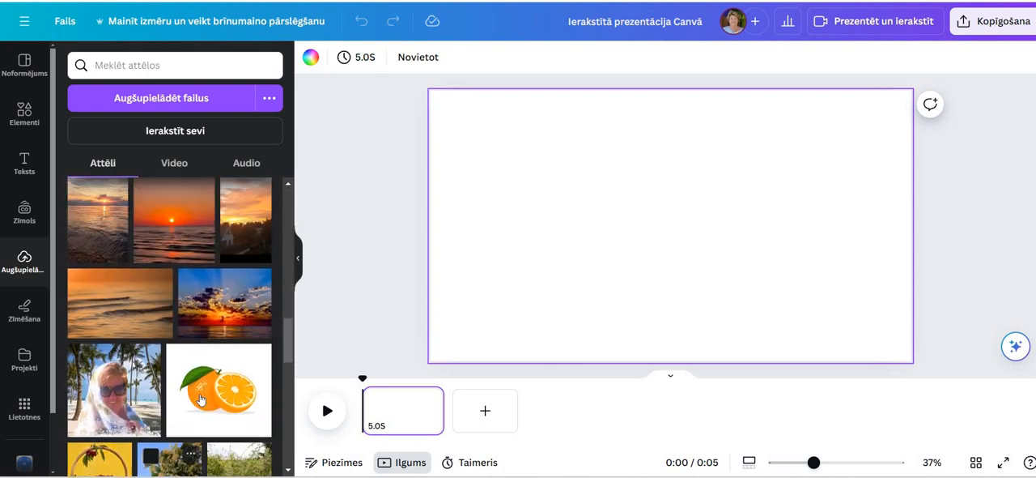
left_click(25, 357)
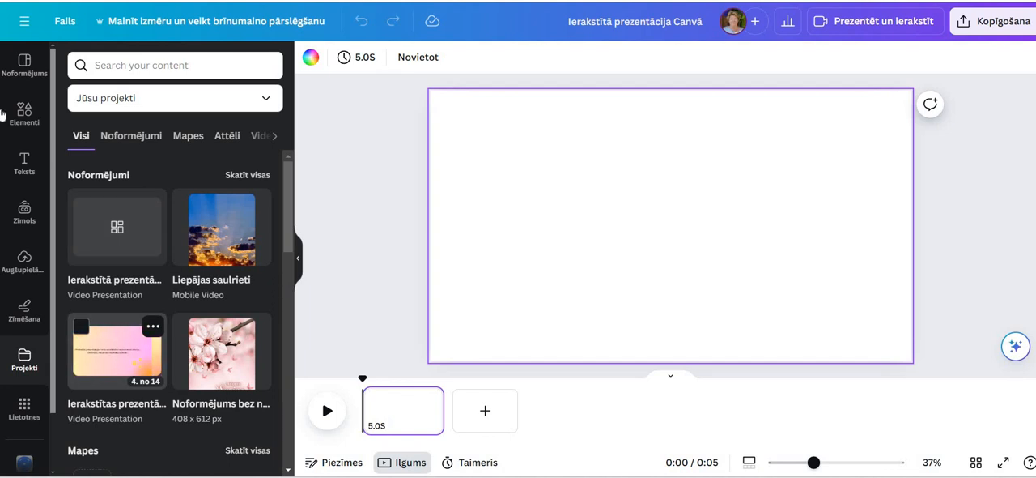
Apply all 14 pages of the recently used "Black and White Simple Holographic How to Make a Canva Talking Presentation" template
left_click(25, 64)
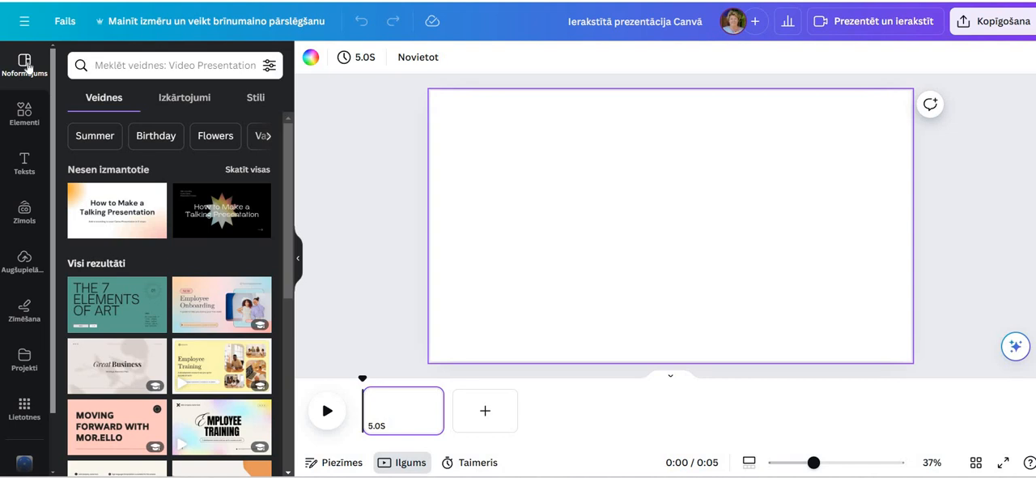
mouse_move(204, 209)
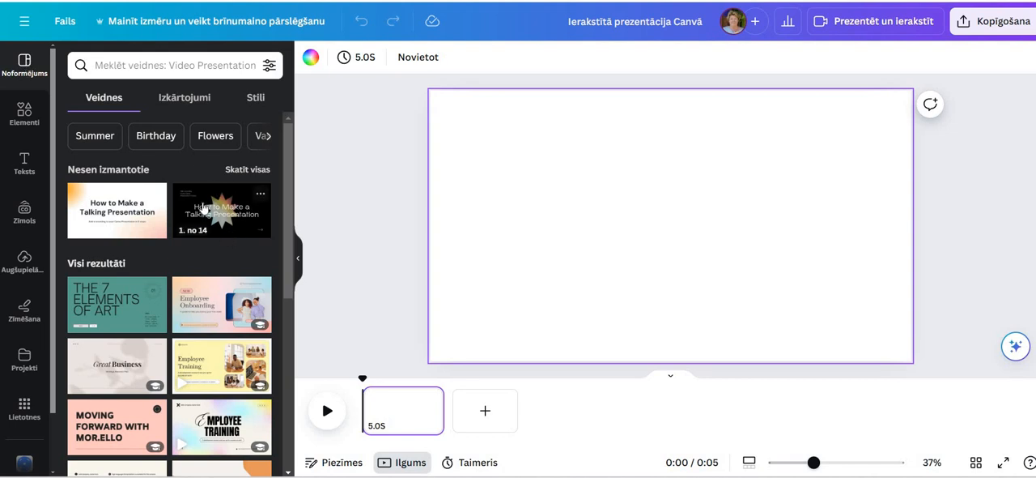
left_click(204, 210)
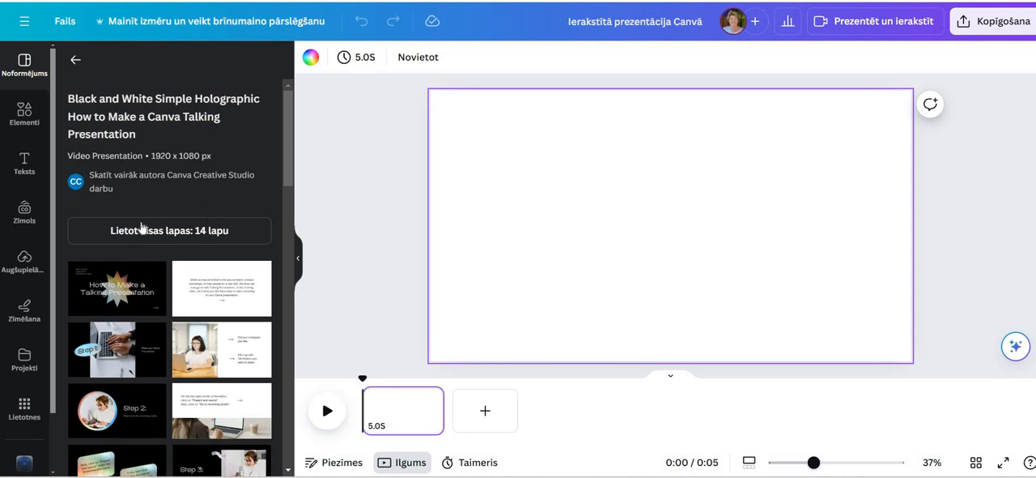
left_click(156, 239)
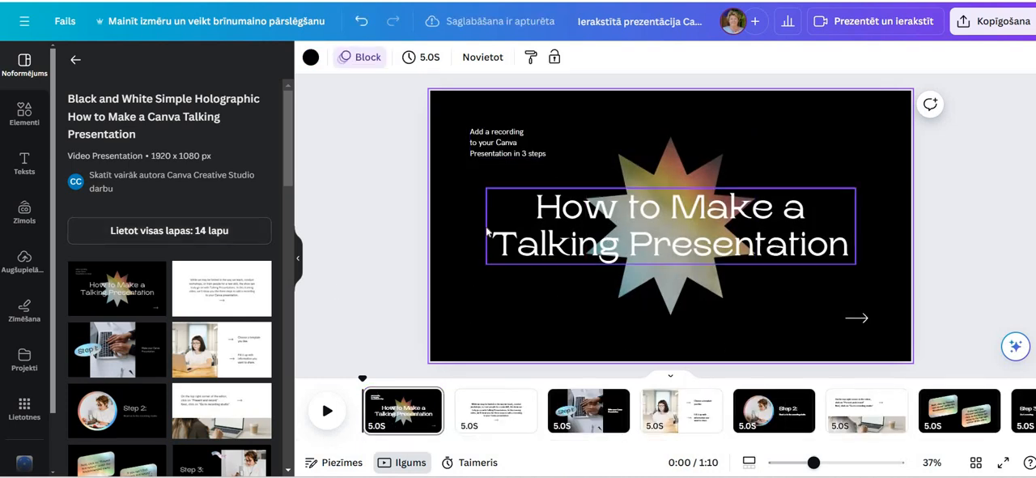
Clear the small text block on the first slide and replace its main title with "Kā izveidot ierakstītu prezentāciju Canva.com"
double_click(549, 136)
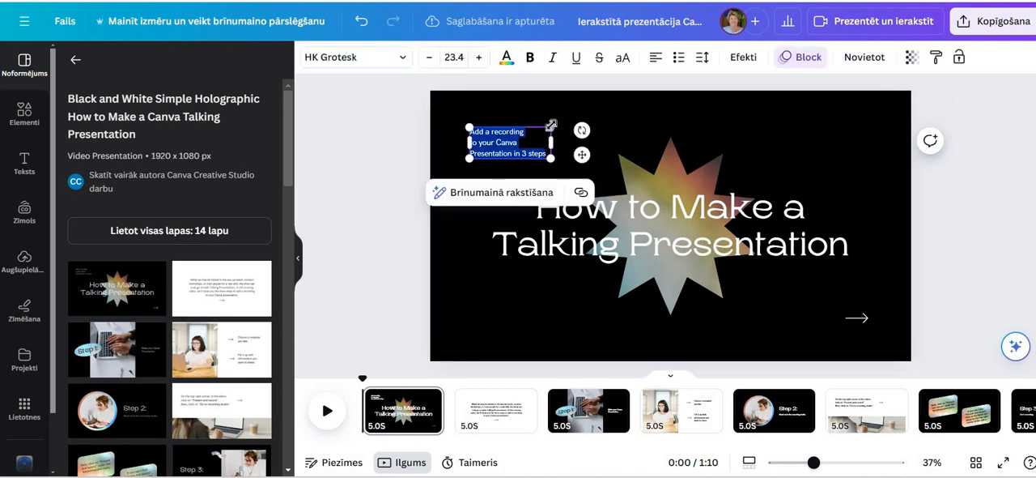
key("BackSpace")
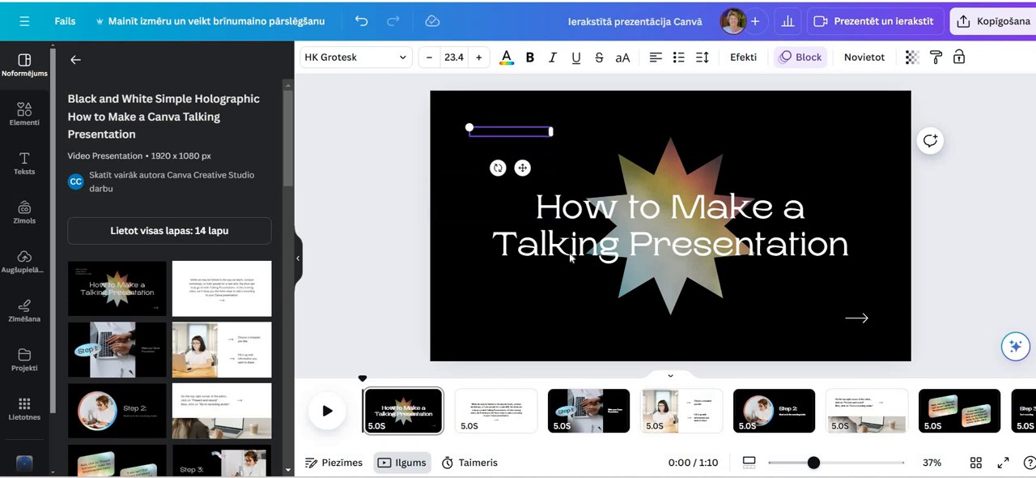
left_click(562, 206)
left_click(563, 207)
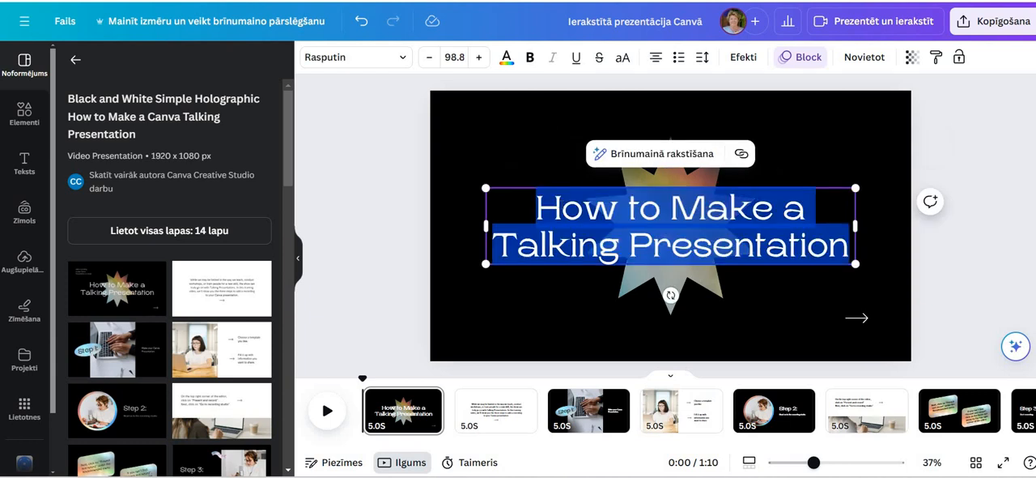
type("Kā")
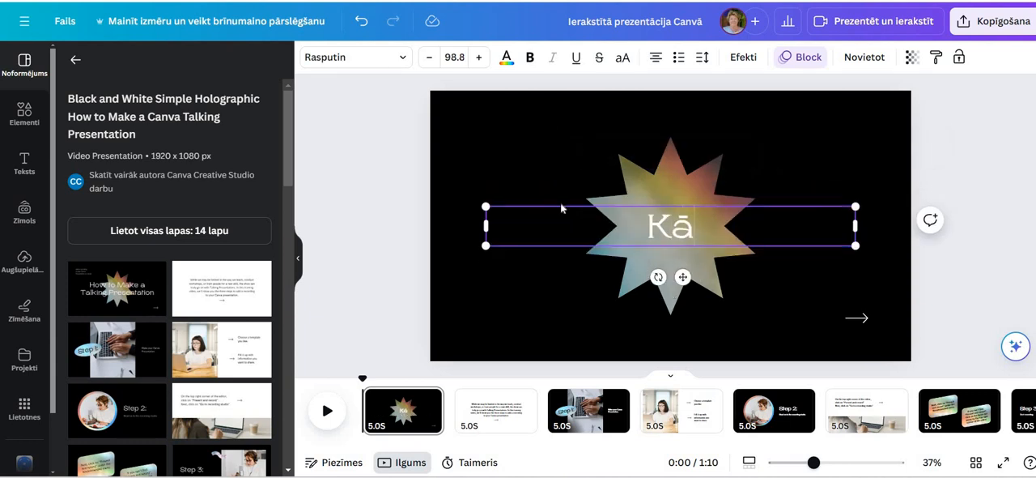
type(" izveidot")
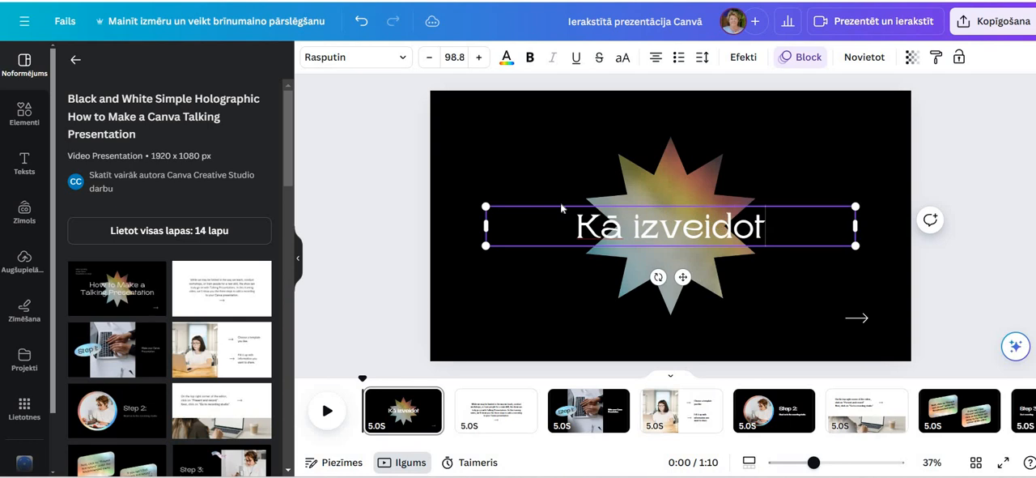
type(" ieraks")
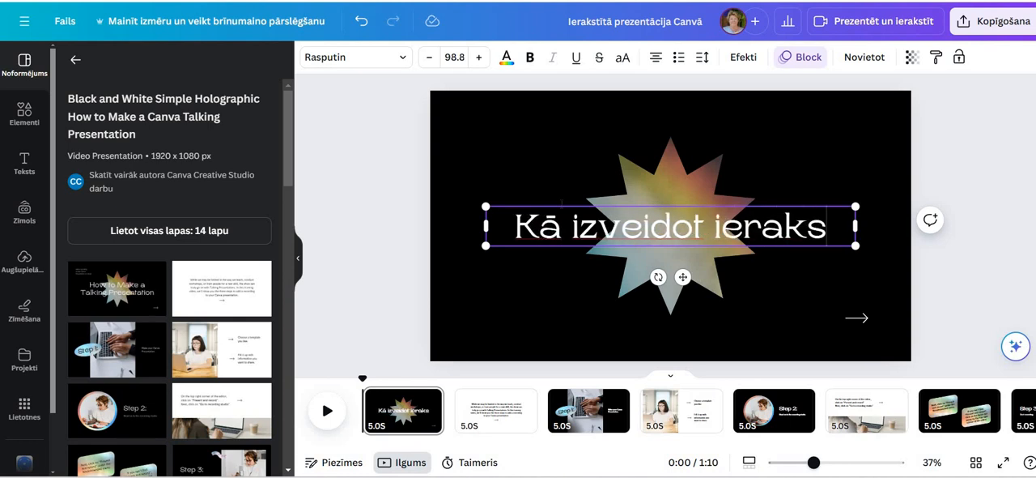
type("tītu prezen")
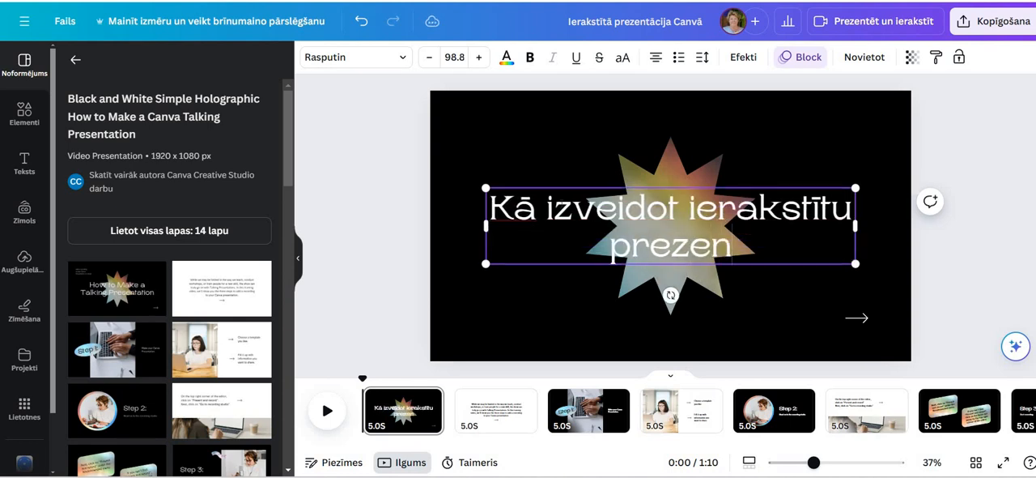
type("t\"aciju Can")
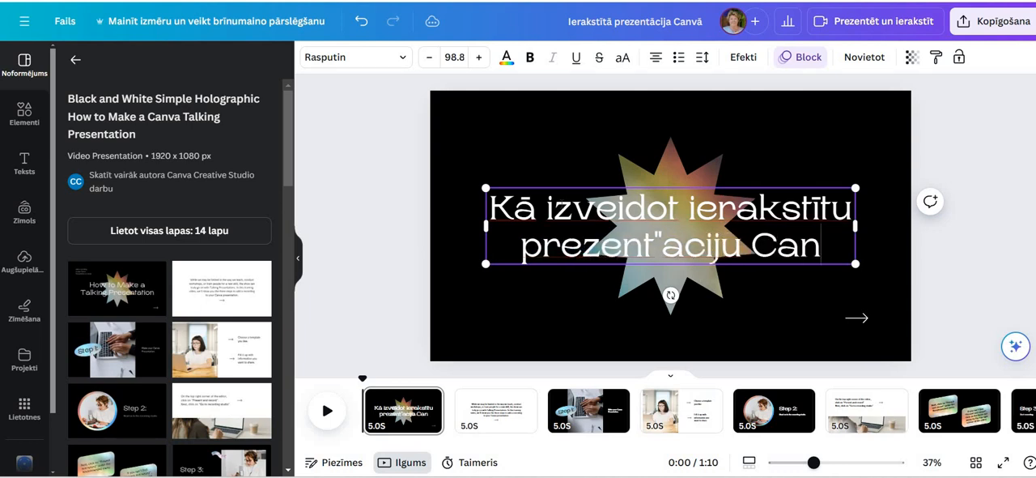
type("va.com")
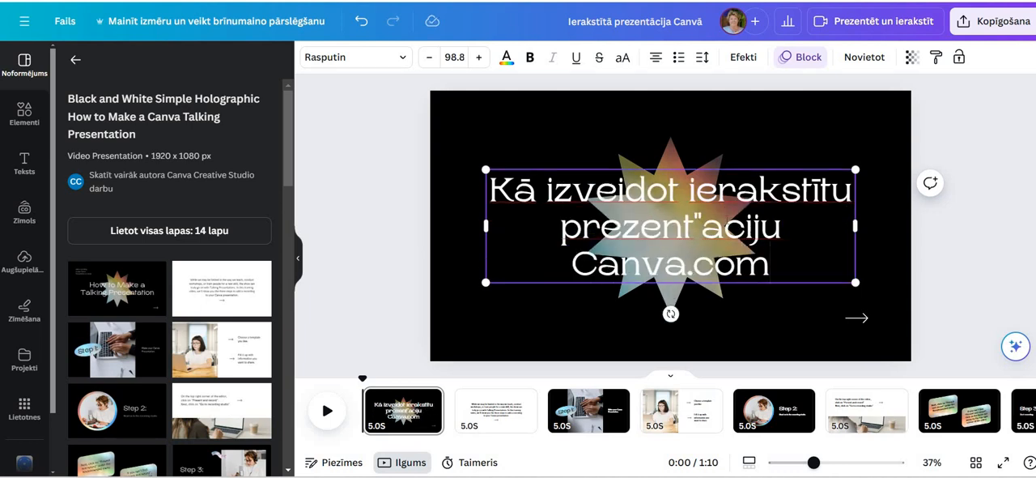
key("BackSpace")
key("BackSpace")
key("BackSpace")
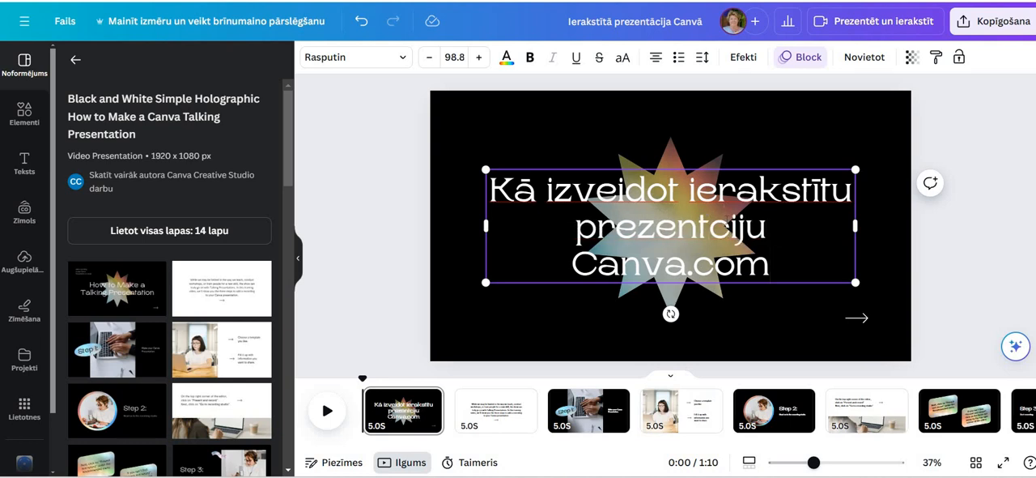
type("ā")
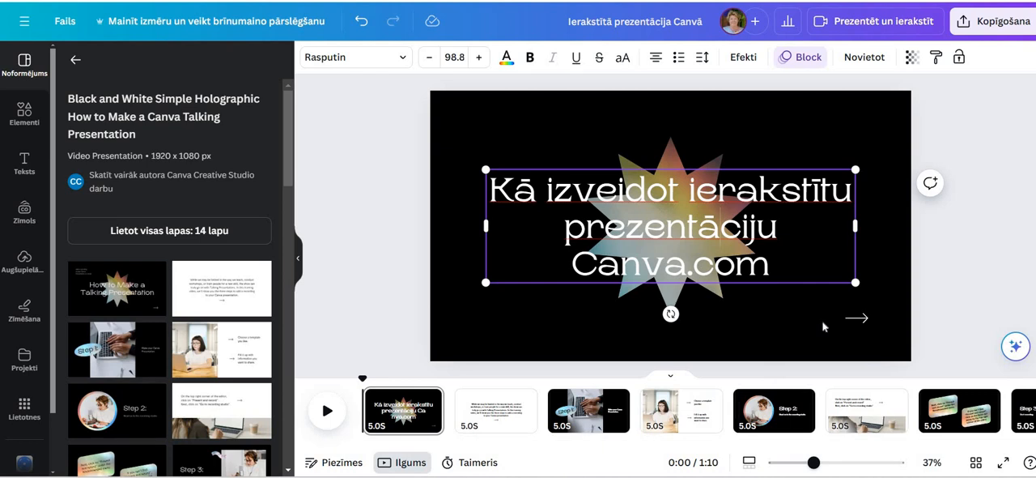
Try the golden yellow, light blue and terracotta photo colours as the first slide's background
left_click(450, 121)
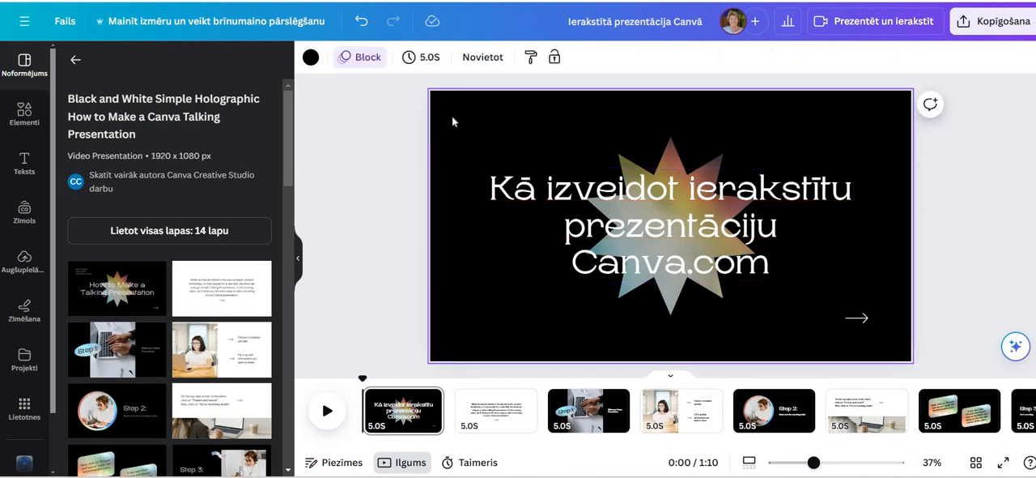
left_click(308, 57)
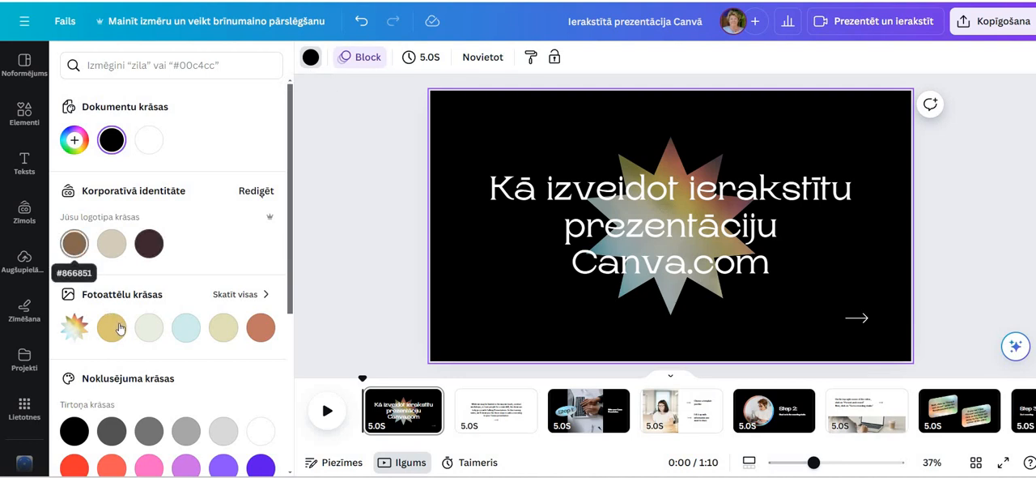
left_click(112, 327)
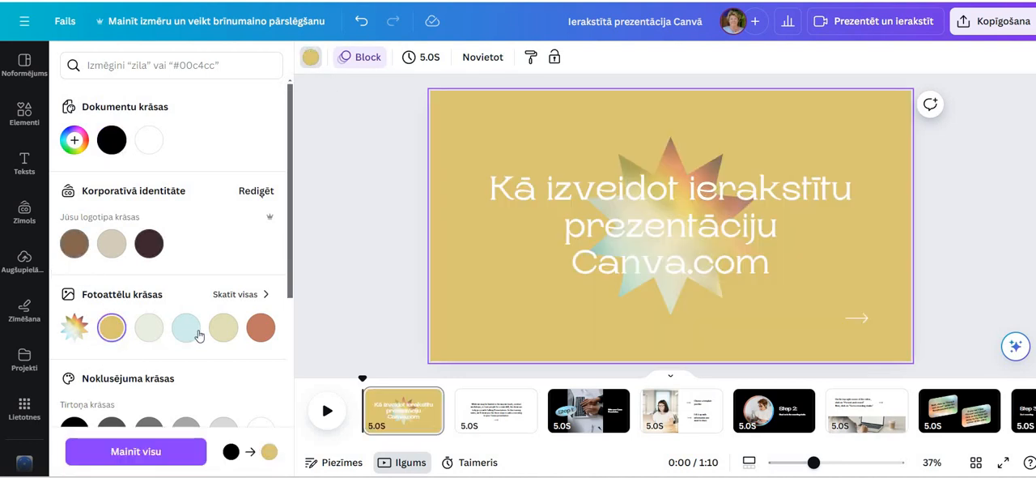
left_click(188, 332)
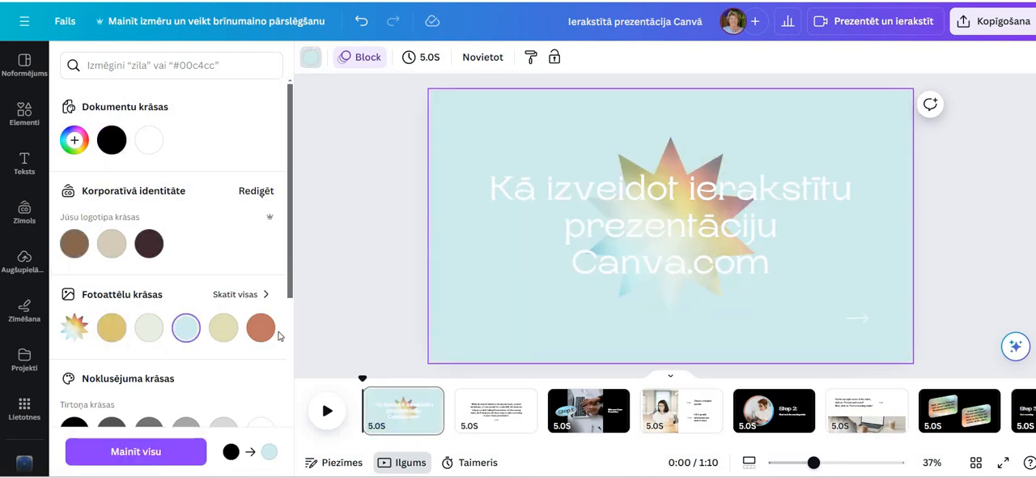
left_click(267, 338)
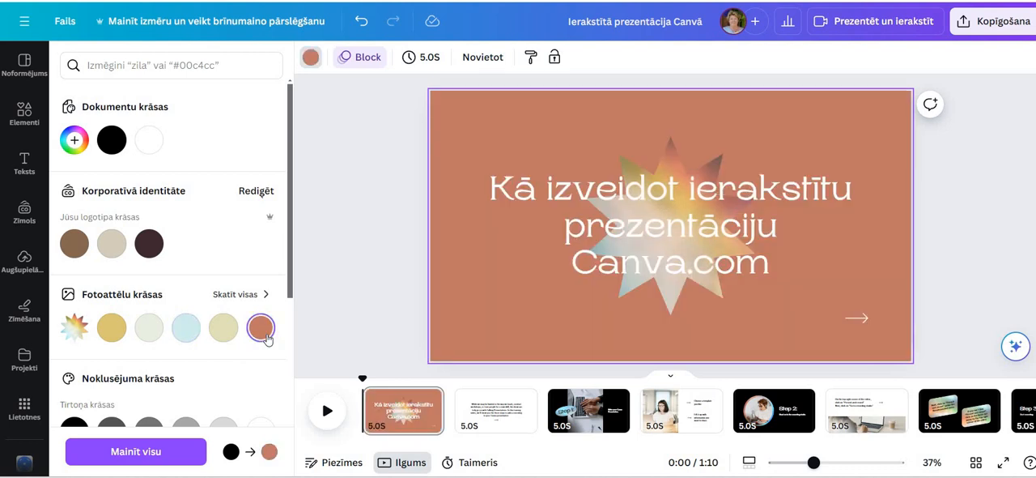
Try the pink-to-yellow gradient on the first slide's background, and replace it with the purple-to-orange gradient
scroll(267, 338, "down", 2)
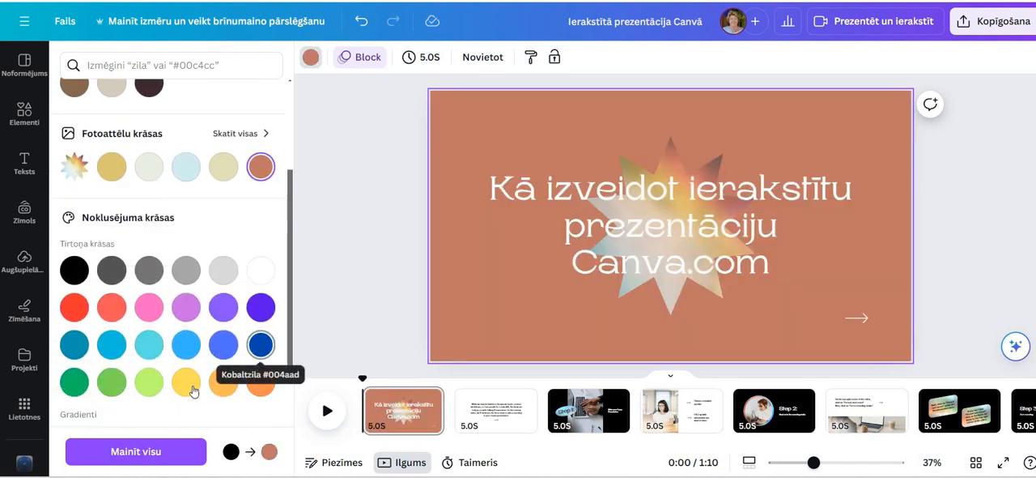
scroll(194, 382, "down", 2)
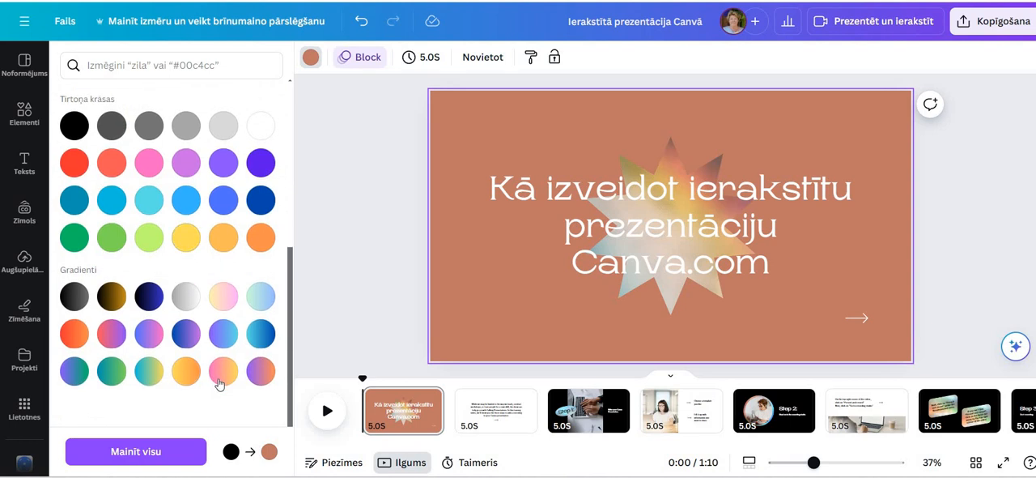
left_click(218, 382)
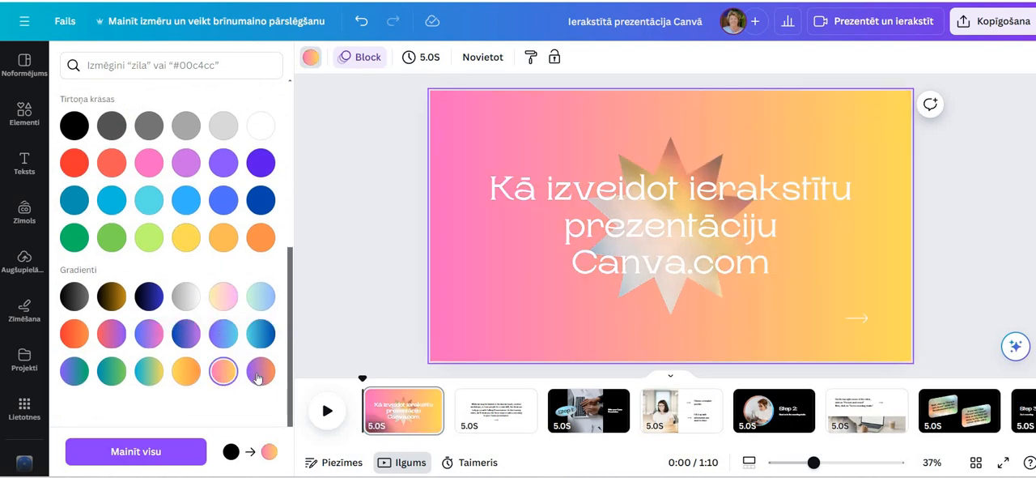
left_click(257, 377)
scroll(186, 233, "up", 4)
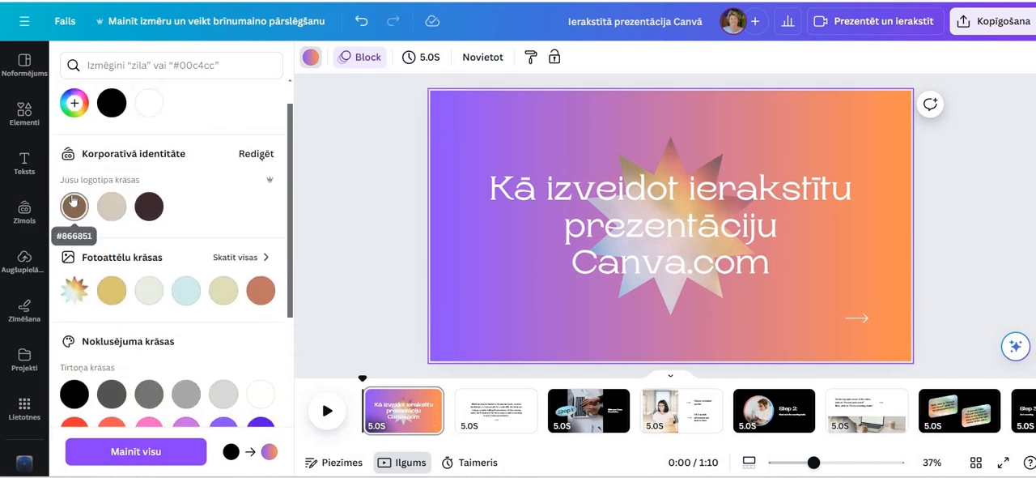
Try the brown brand colour on the first slide's background, replace it with the pale olive-yellow photo colour, and apply that colour change to all slides
left_click(72, 204)
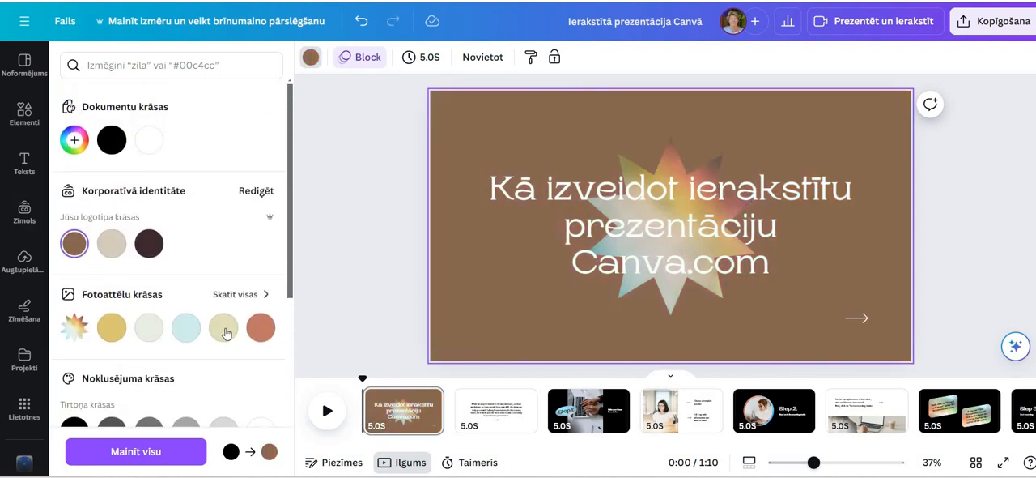
left_click(224, 330)
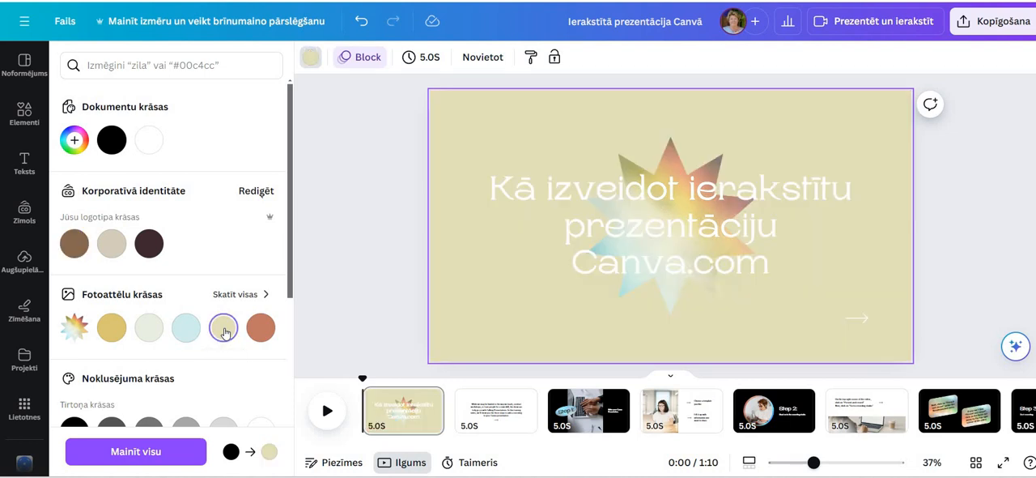
scroll(224, 330, "down", 3)
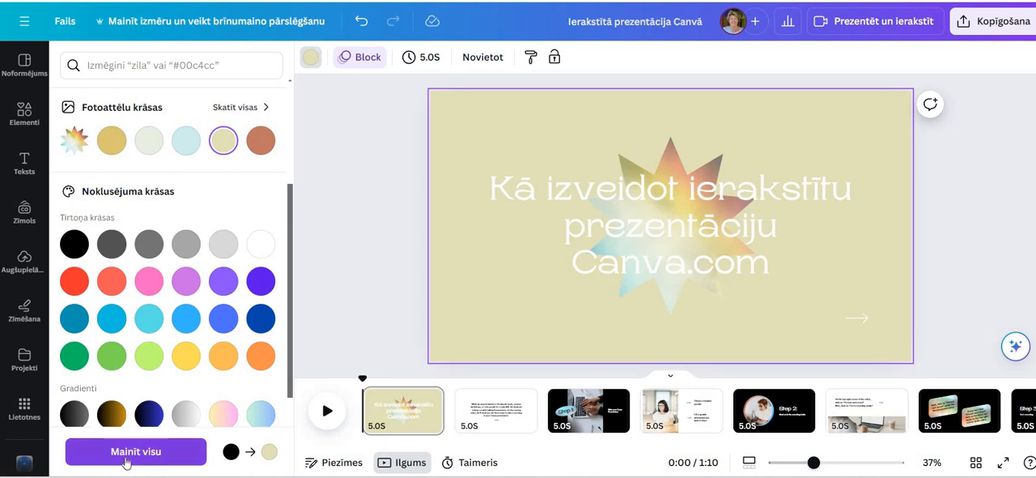
left_click(180, 451)
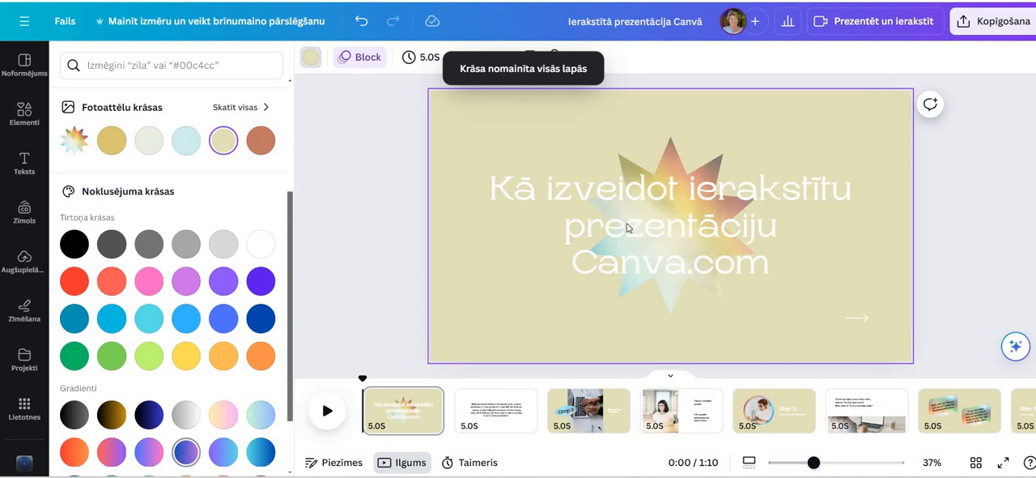
Move the star image to the first slide's upper-left corner and the title text to its lower-right area
left_click(665, 154)
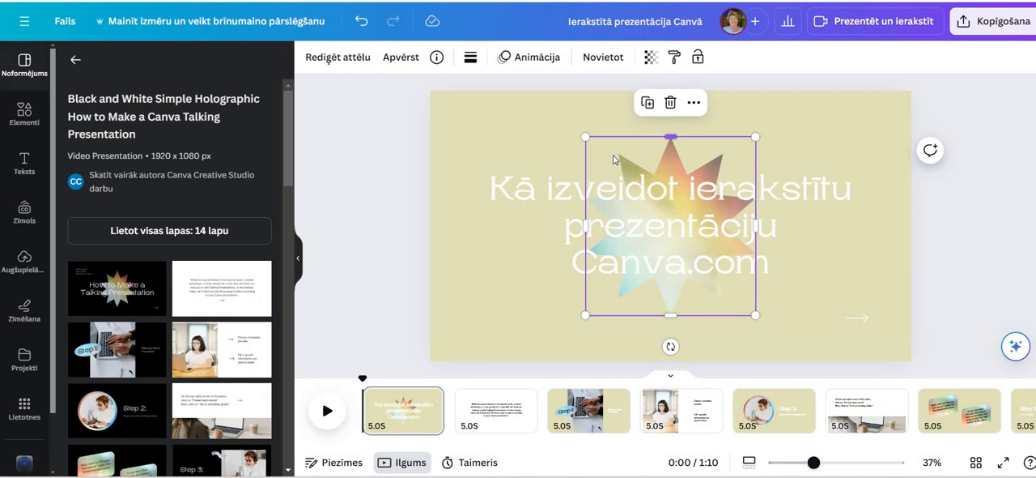
left_click_drag(613, 159, 448, 123)
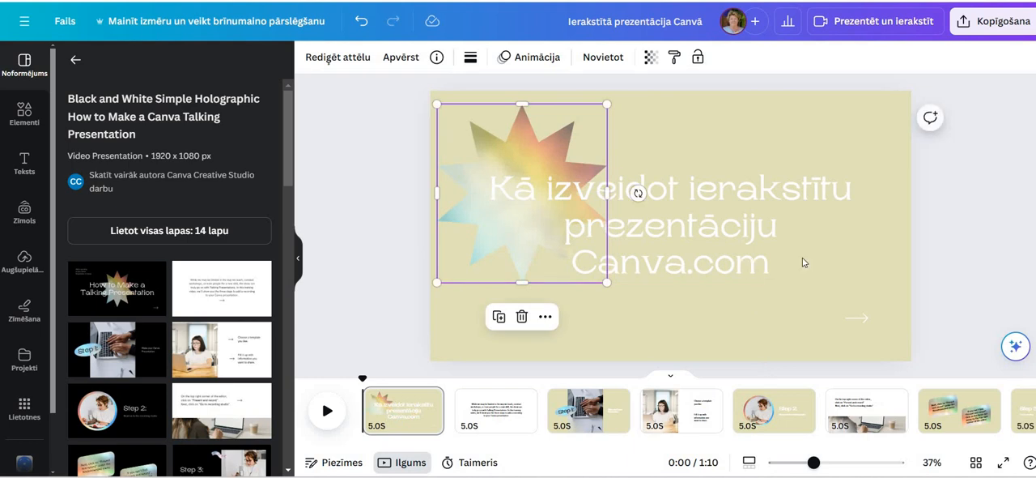
left_click(837, 247)
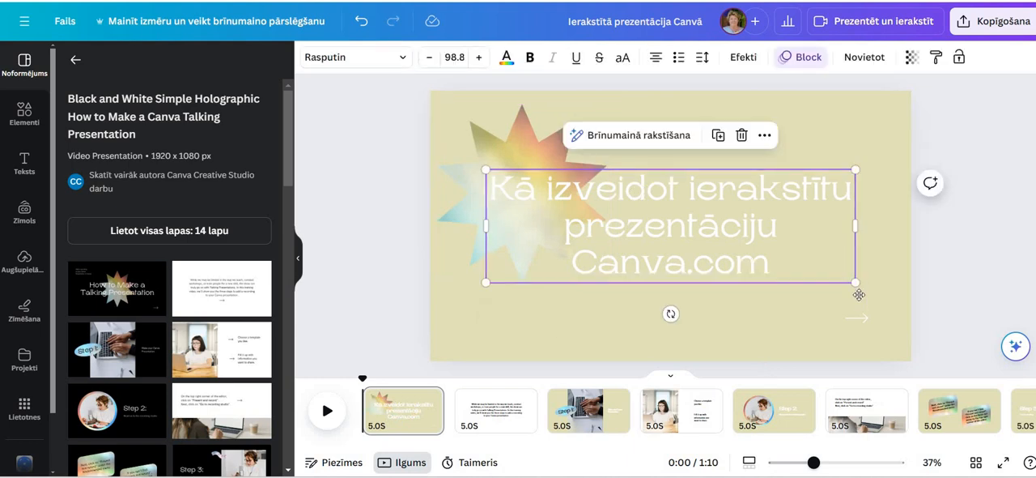
left_click_drag(859, 295, 882, 319)
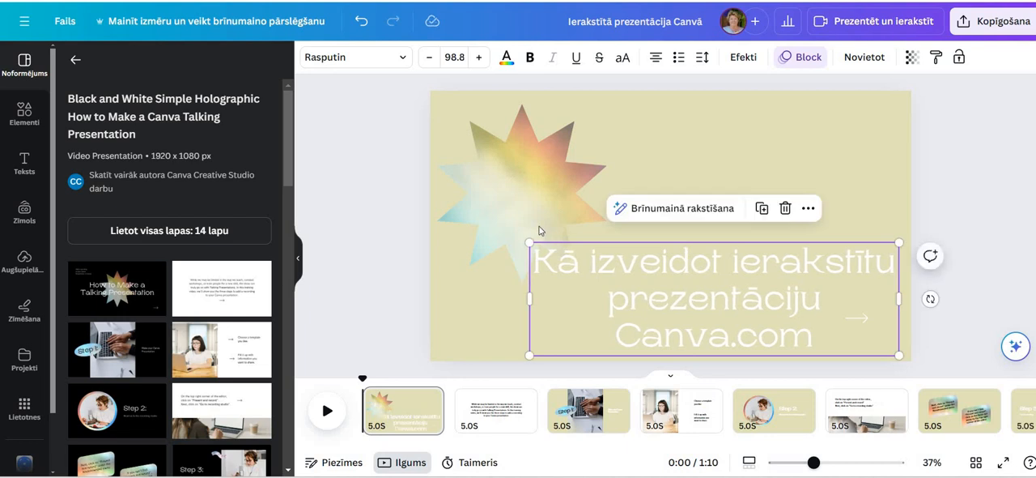
left_click(486, 410)
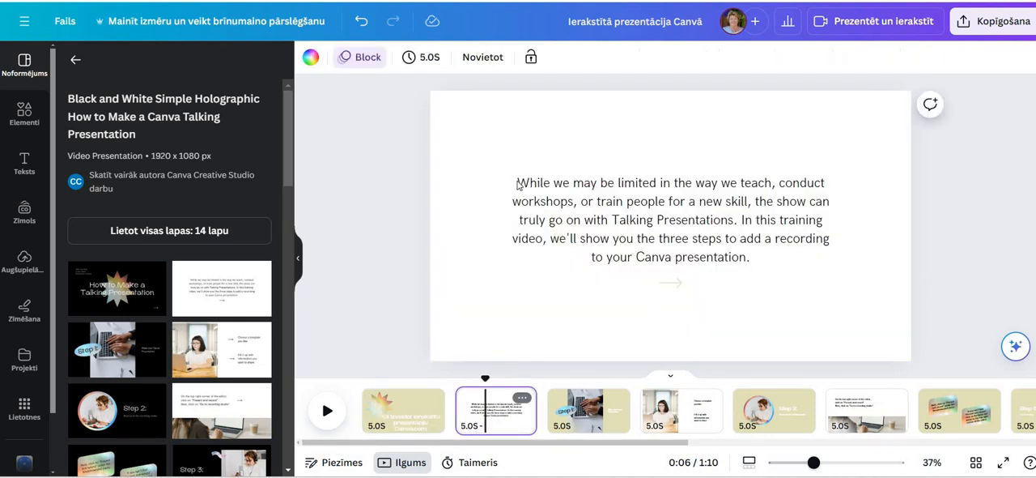
left_click(518, 179)
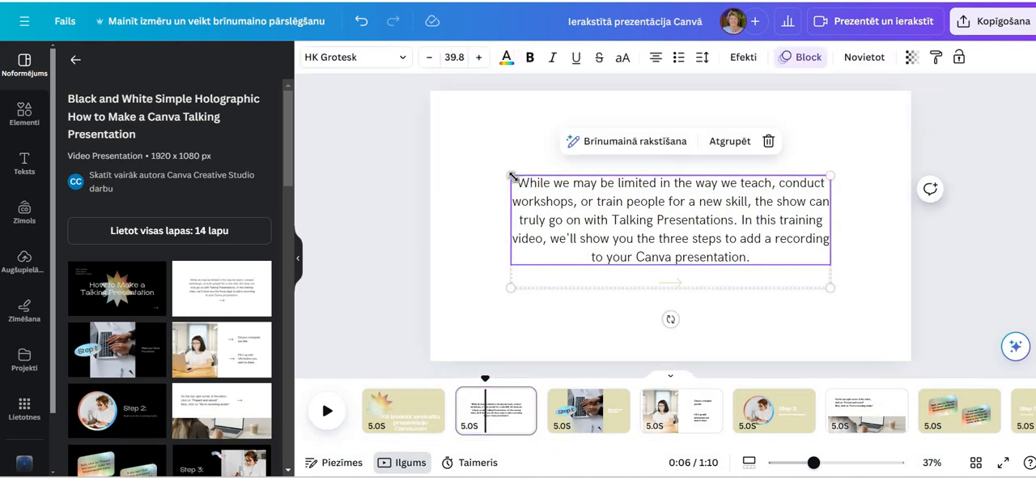
left_click(512, 177)
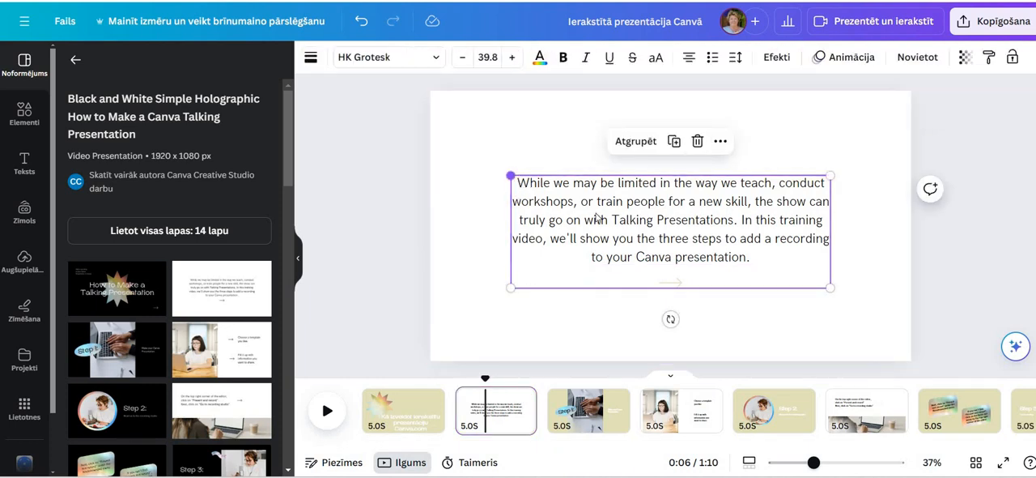
left_click(753, 260)
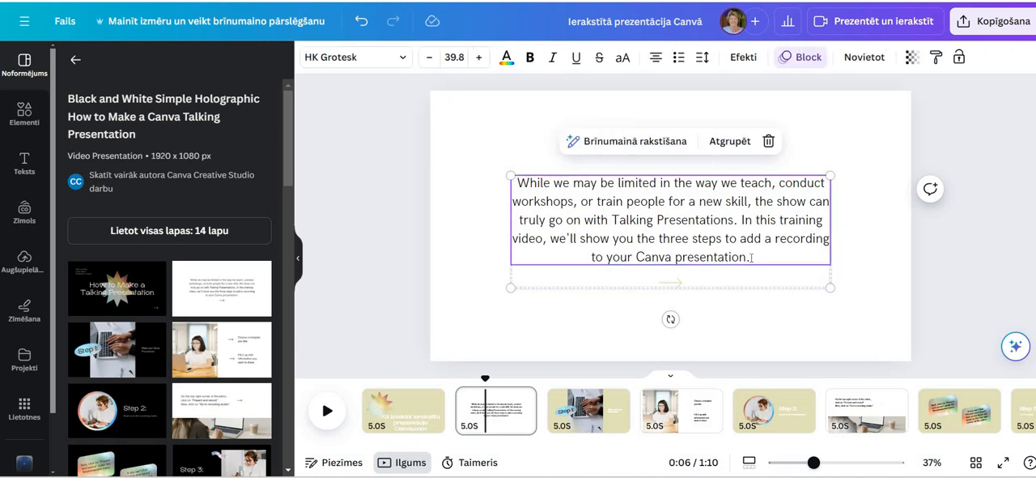
left_click(752, 257)
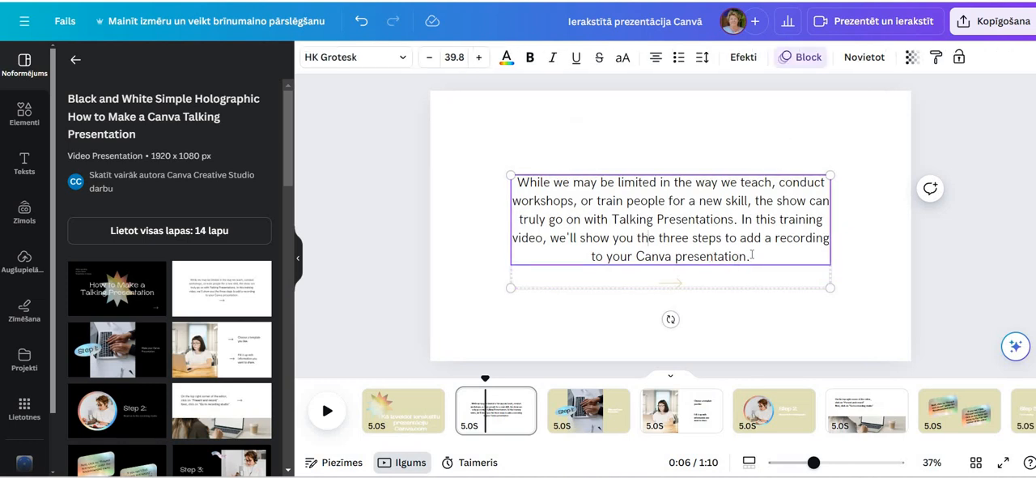
left_click_drag(503, 190, 511, 174)
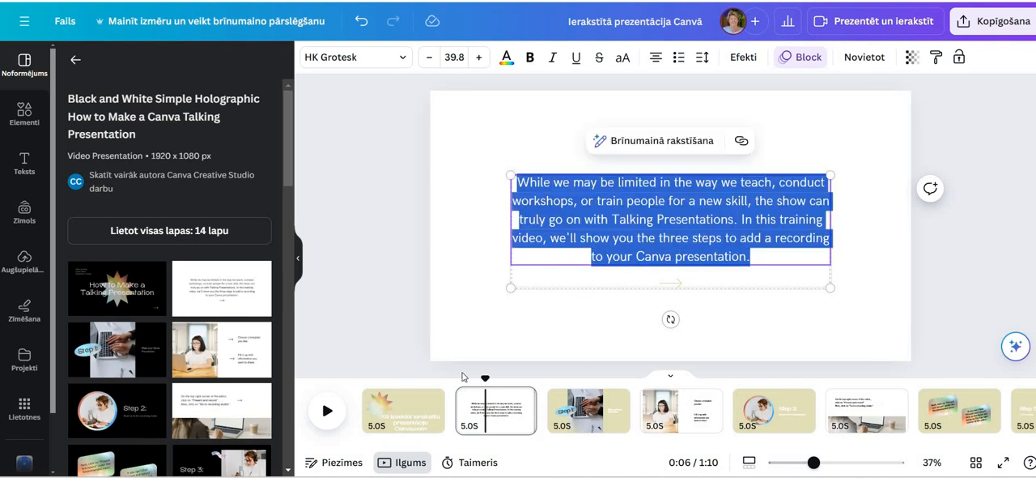
Delete the second slide, the white one with the introductory paragraph
left_click(508, 417)
key("Delete")
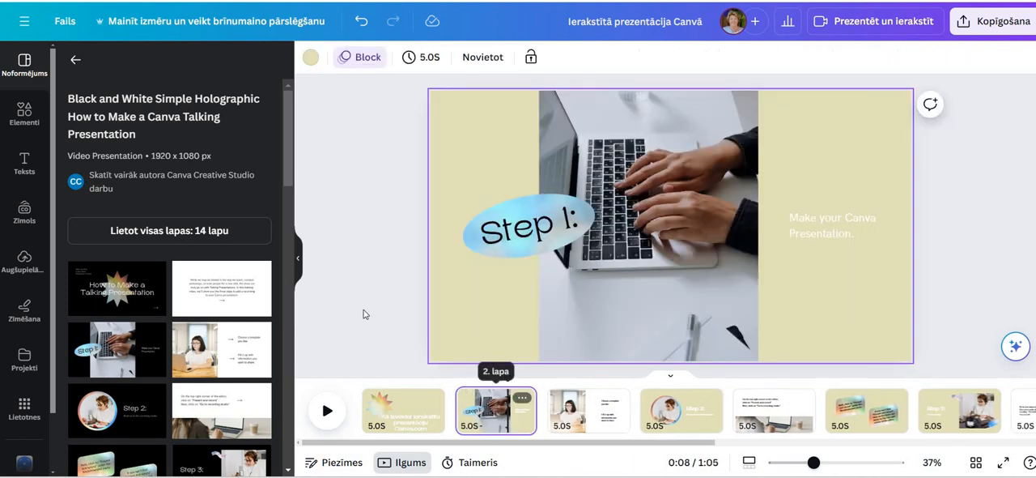
Replace the "Step 1:" label on the laptop slide with "1. Solis" and widen its text box to fit one line
double_click(517, 229)
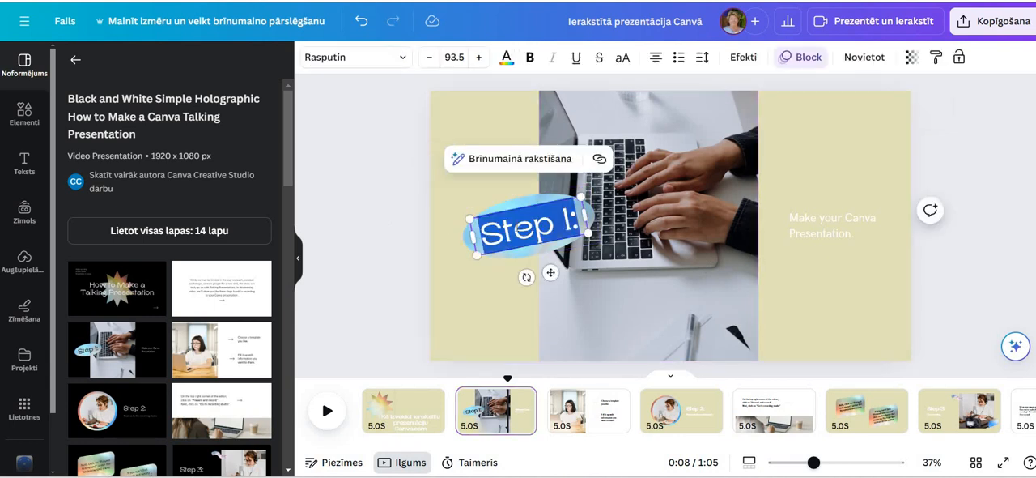
type("1. Solis")
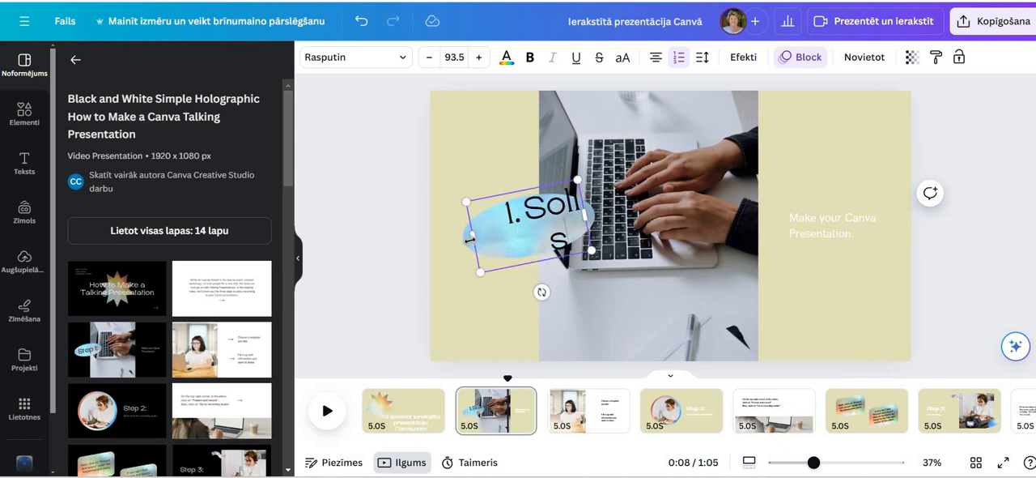
left_click_drag(442, 254, 414, 261)
left_click(846, 243)
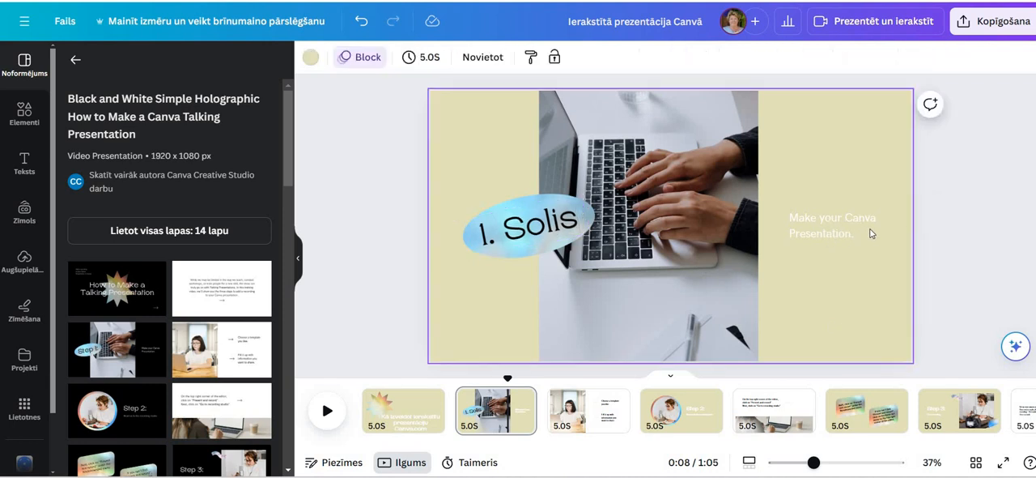
Replace the "Make your Canva Presentation." caption on the laptop slide with "Izveidot Canva prezentāciju"
left_click(868, 232)
left_click(867, 235)
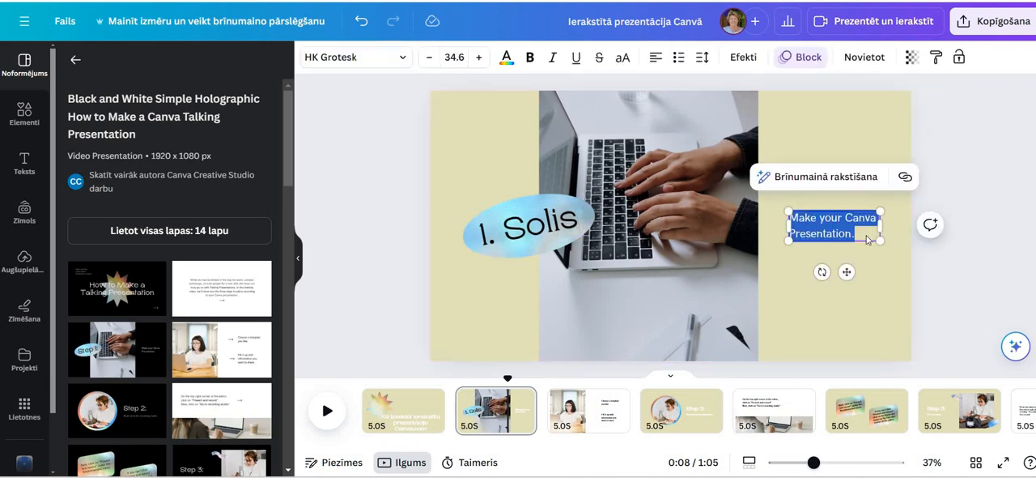
key("BackSpace")
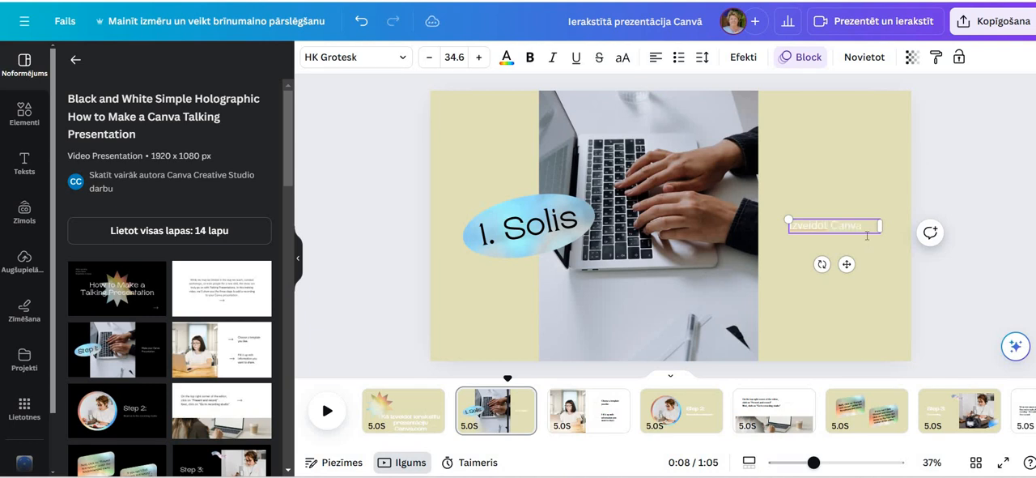
type("Izveidot Canva prezentāci")
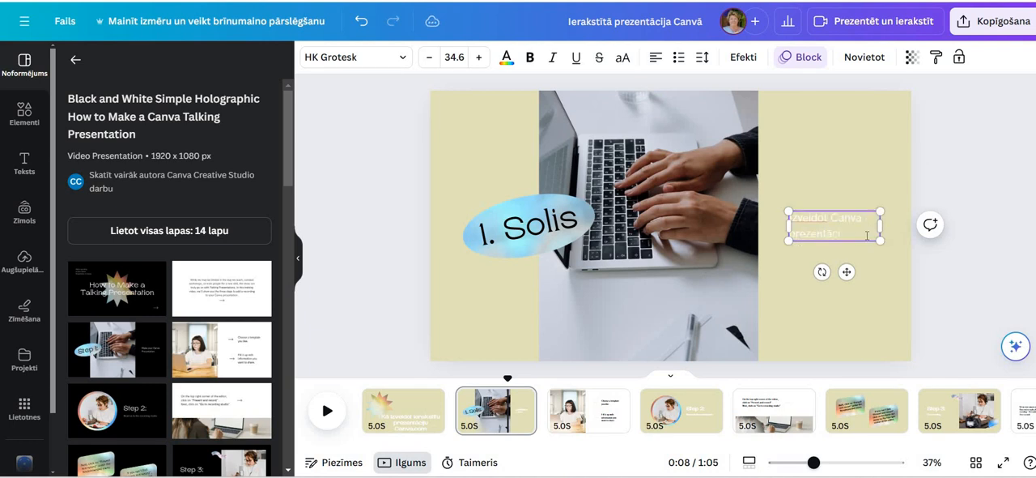
type("ju")
Colour the laptop slide's caption text black and widen its text box on both sides to fit one line
left_click(508, 58)
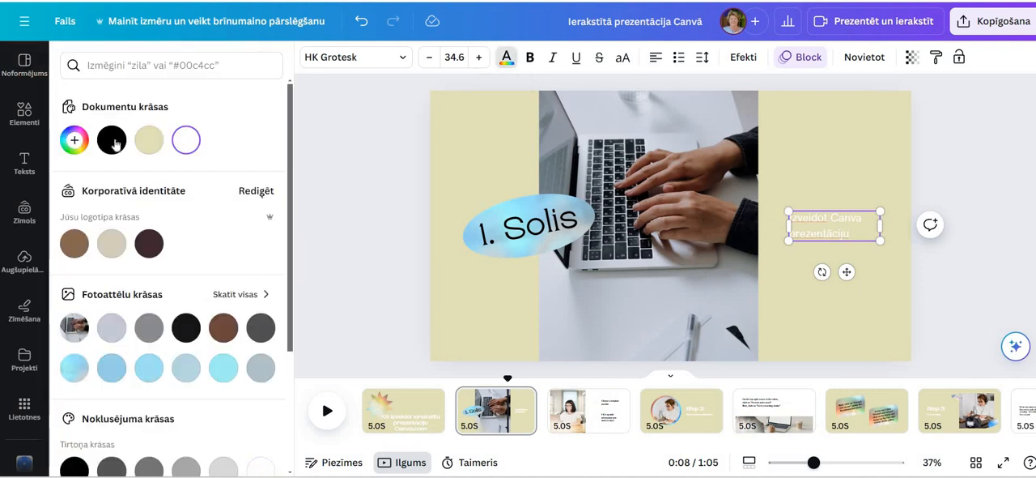
left_click(114, 142)
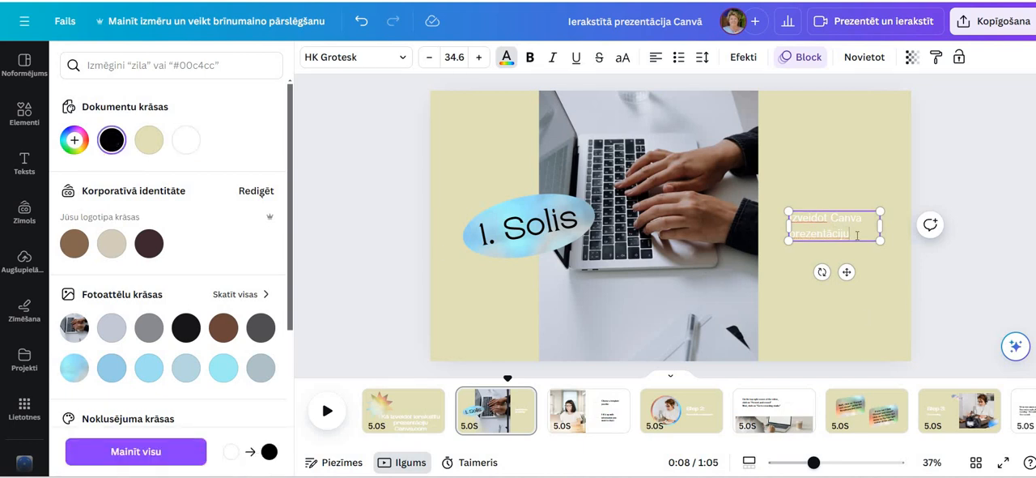
triple_click(789, 212)
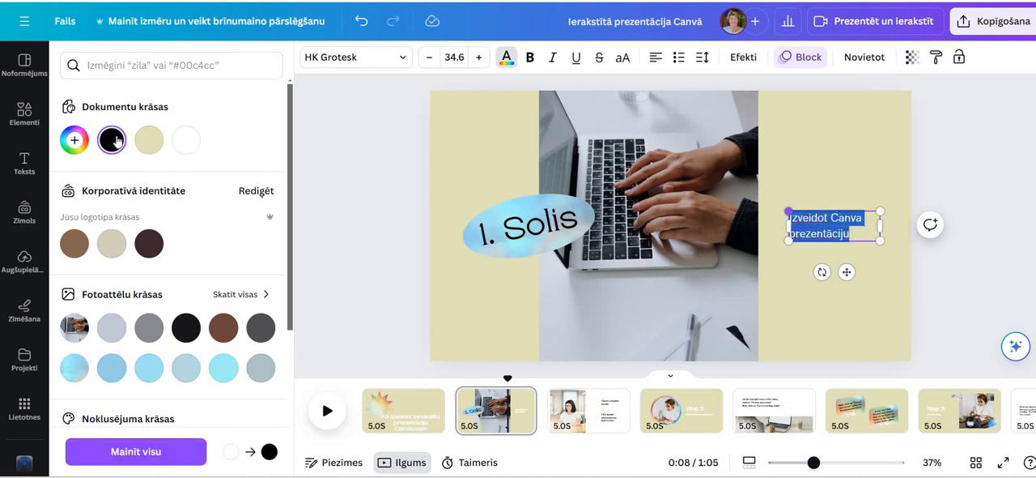
left_click(115, 142)
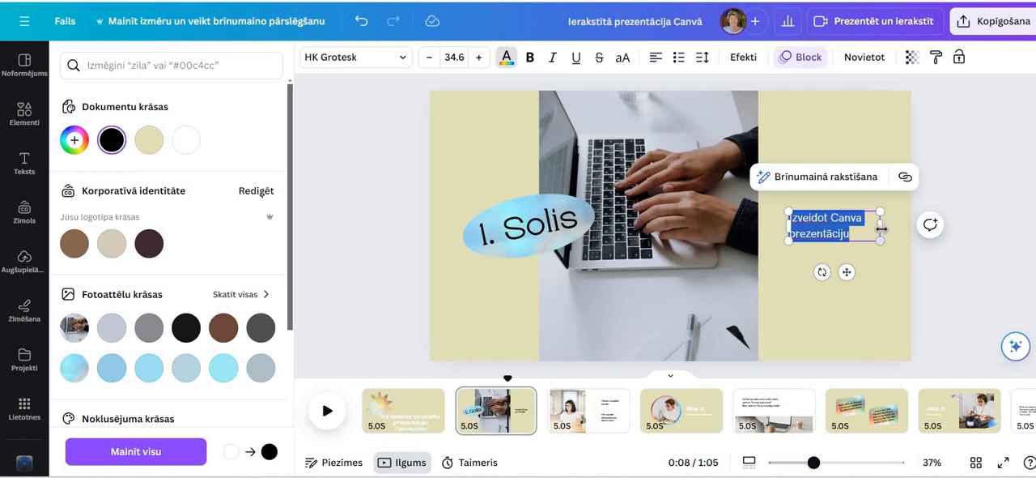
left_click_drag(906, 224, 930, 226)
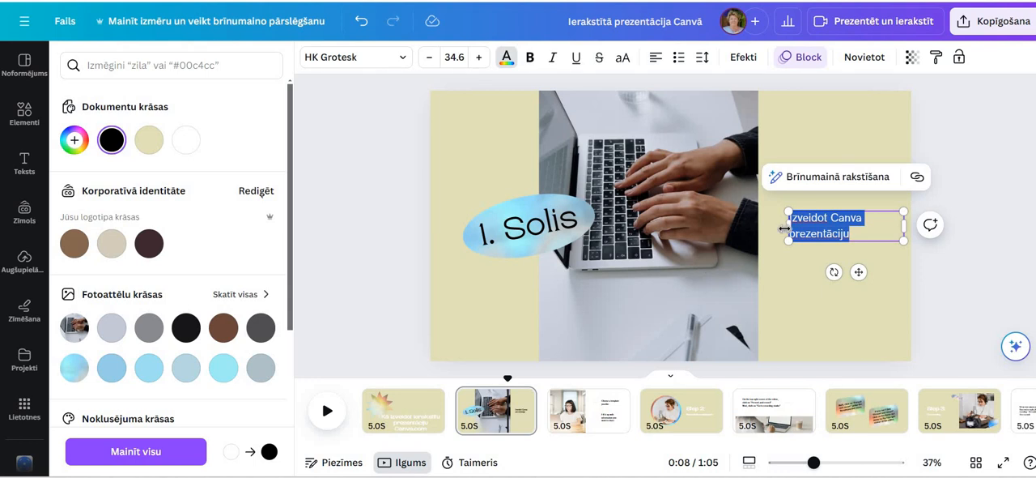
left_click_drag(785, 229, 763, 226)
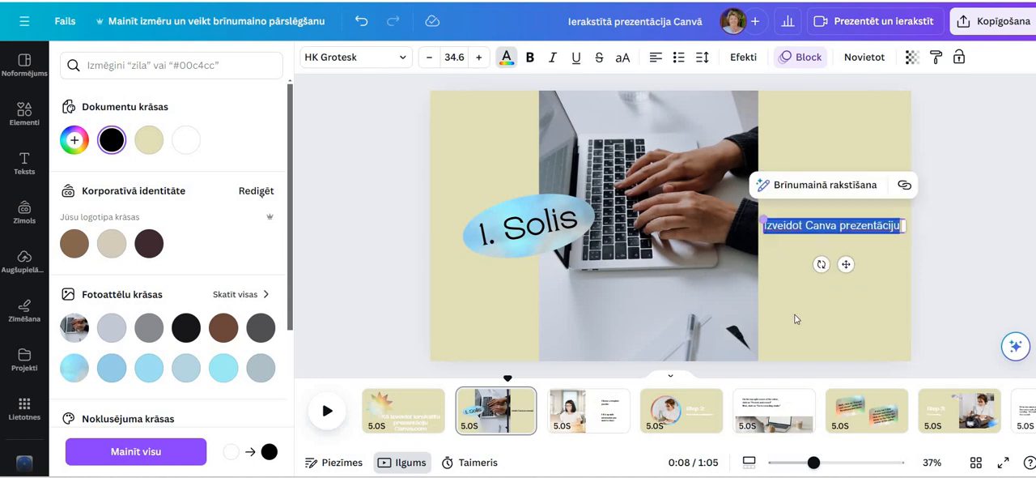
left_click(795, 318)
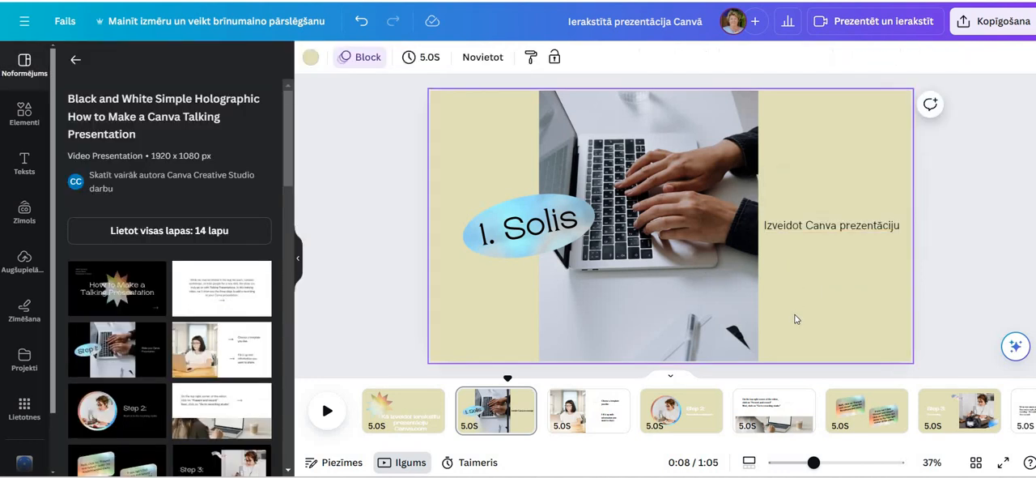
On the third slide, replace the "Choose a template you like." text with "Izvēlies sagatavi"
left_click(607, 422)
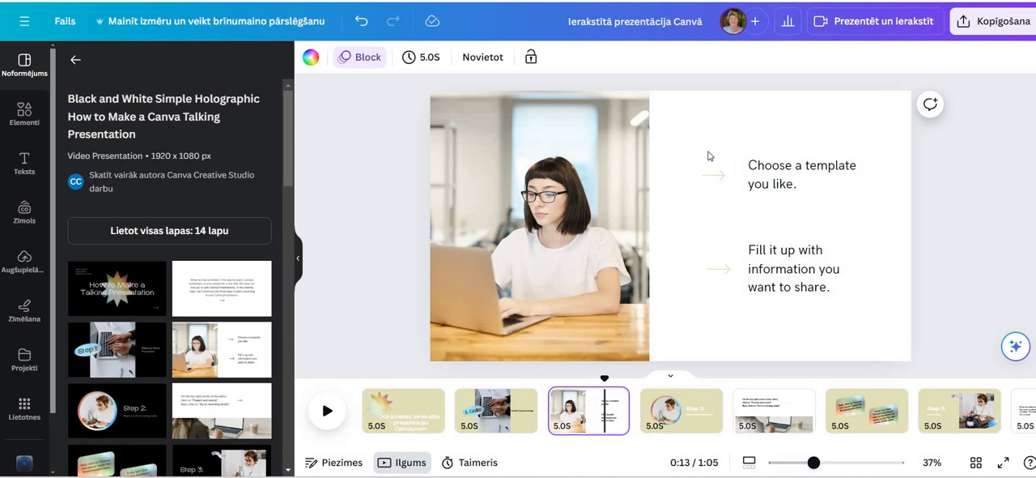
left_click(780, 185)
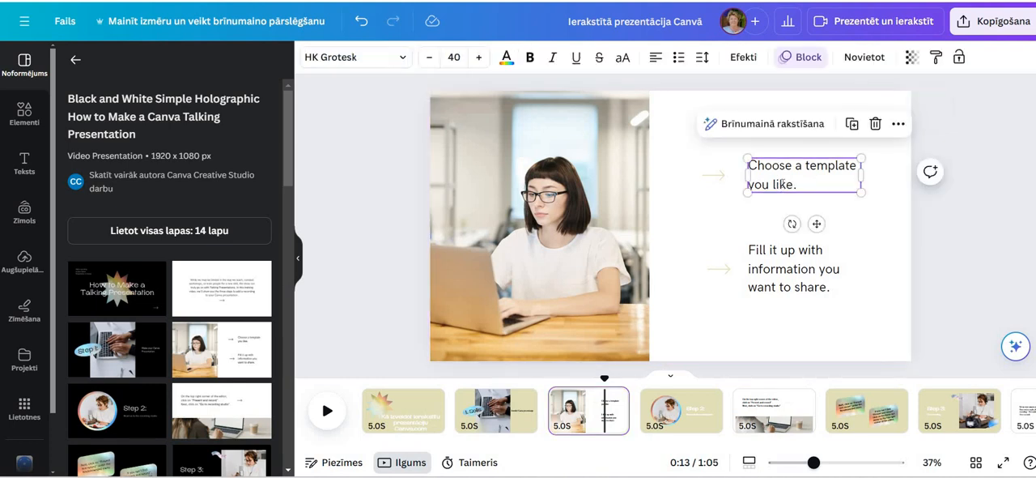
left_click(793, 185)
key("BackSpace")
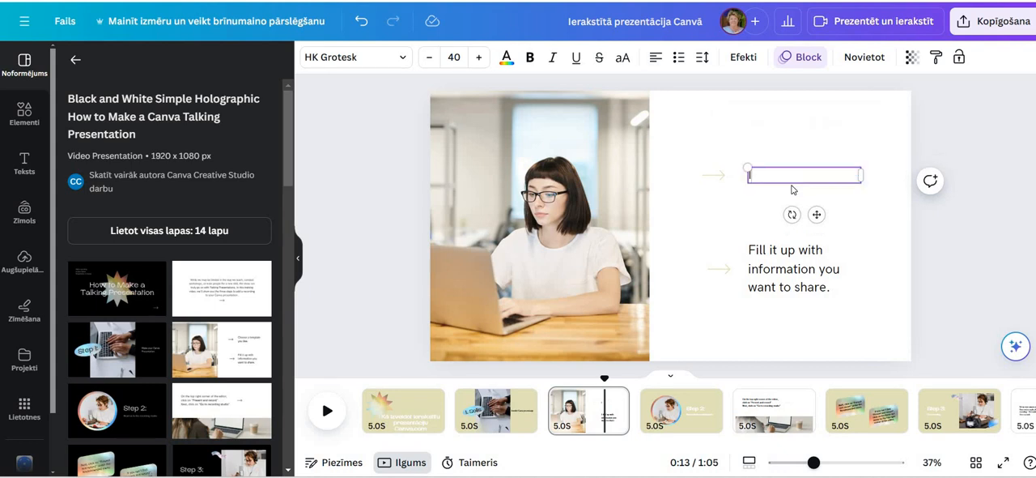
type("Izvēlies saga")
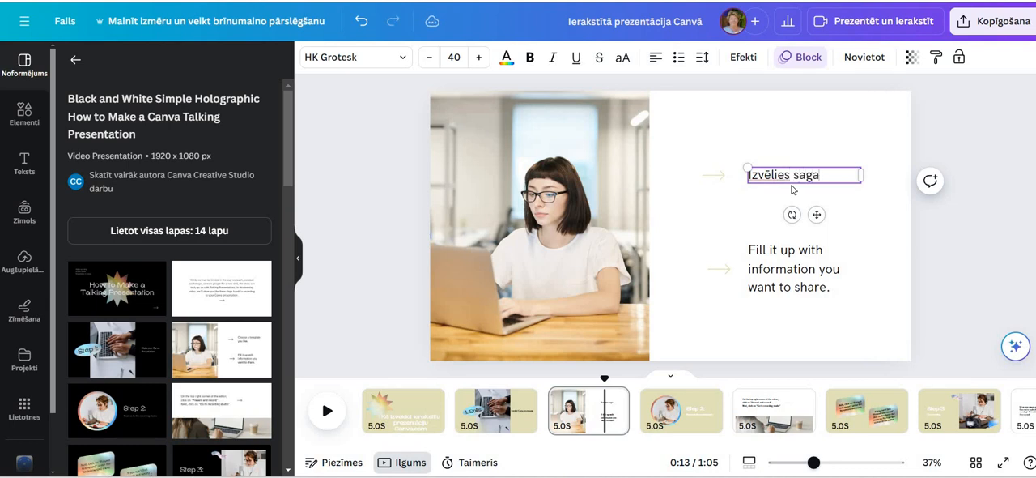
type("tavi")
left_click(900, 232)
On the third slide, replace the "Fill it up with information you want to share." text with "Ievieto tajā savu informāciju"
left_click(814, 288)
left_click_drag(814, 287, 746, 240)
key("ctrl+a")
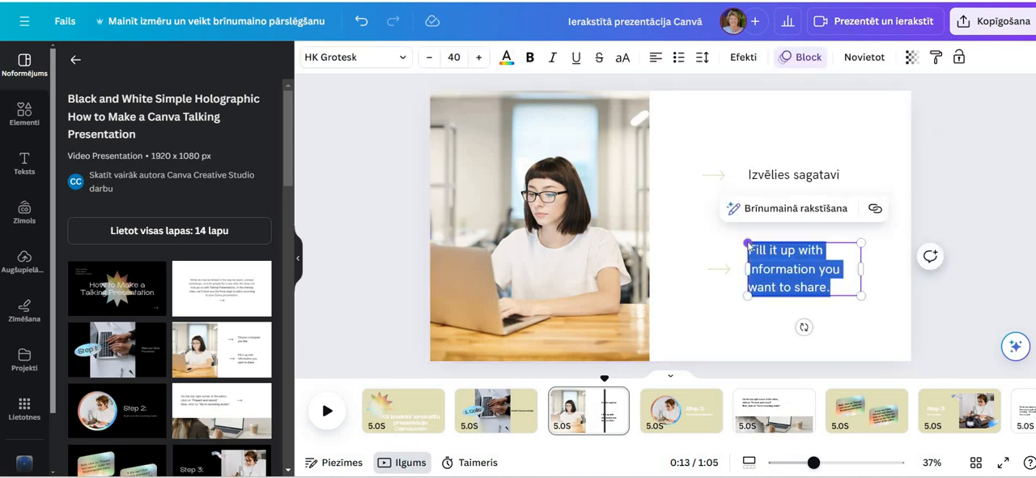
key("BackSpace")
type("Ieviet")
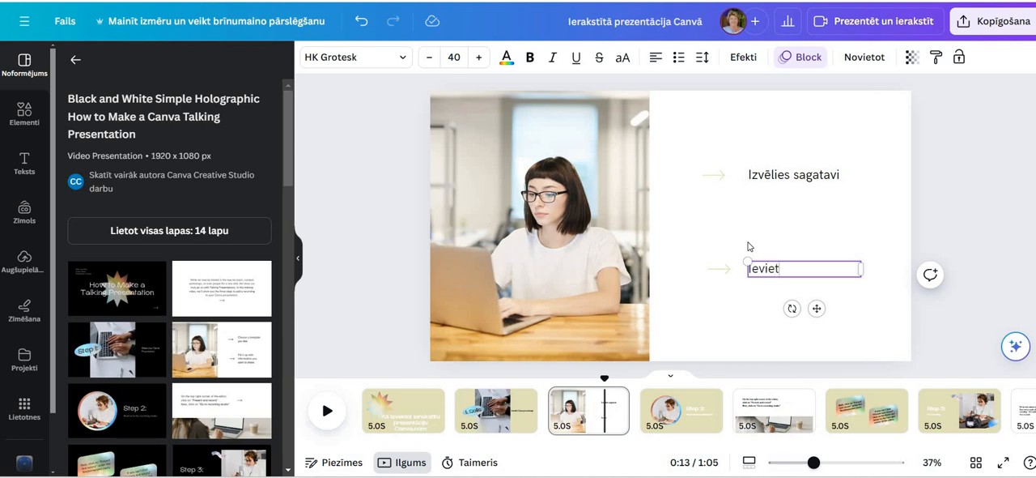
type("o tajā savu")
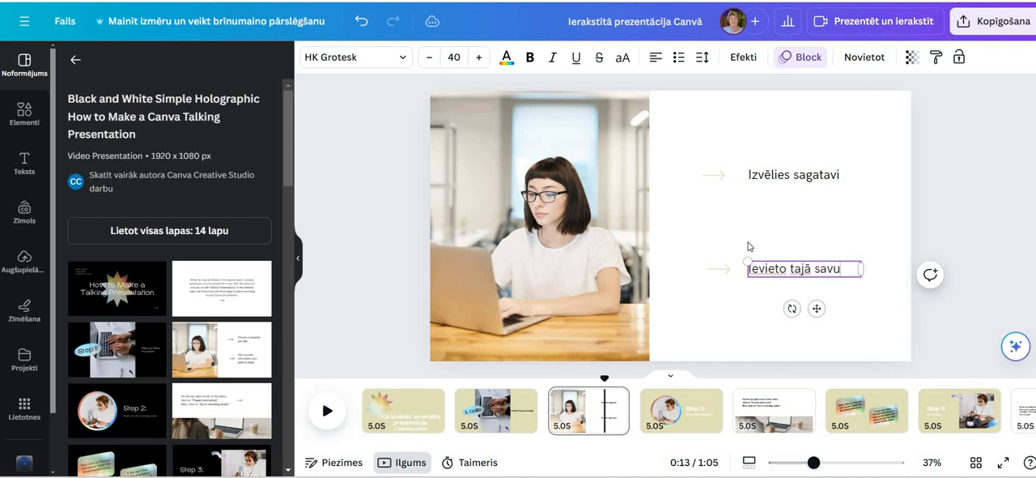
type(" informāciju")
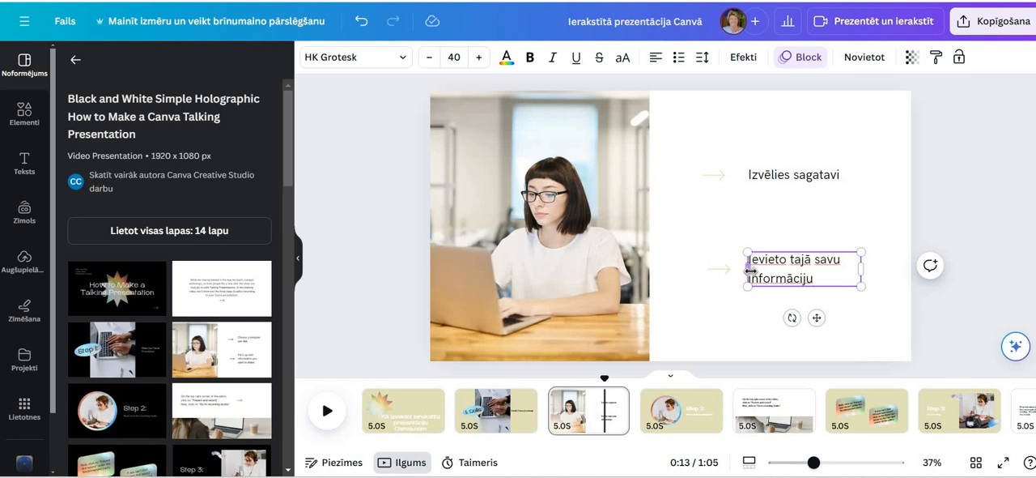
Widen the "Ievieto tajā savu informāciju" text box on both sides
mouse_move(736, 273)
left_mouse_down()
mouse_move(752, 273)
mouse_move(737, 275)
left_mouse_up()
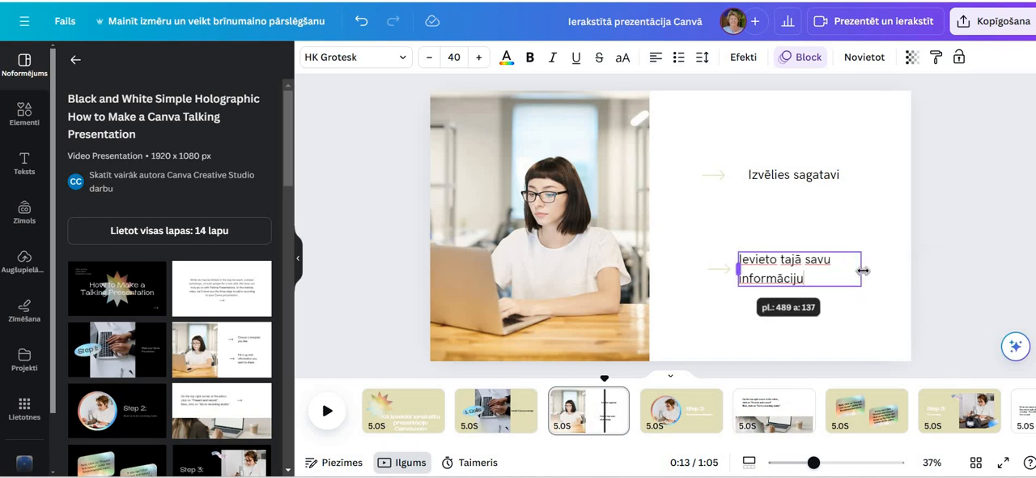
left_click_drag(895, 269, 894, 271)
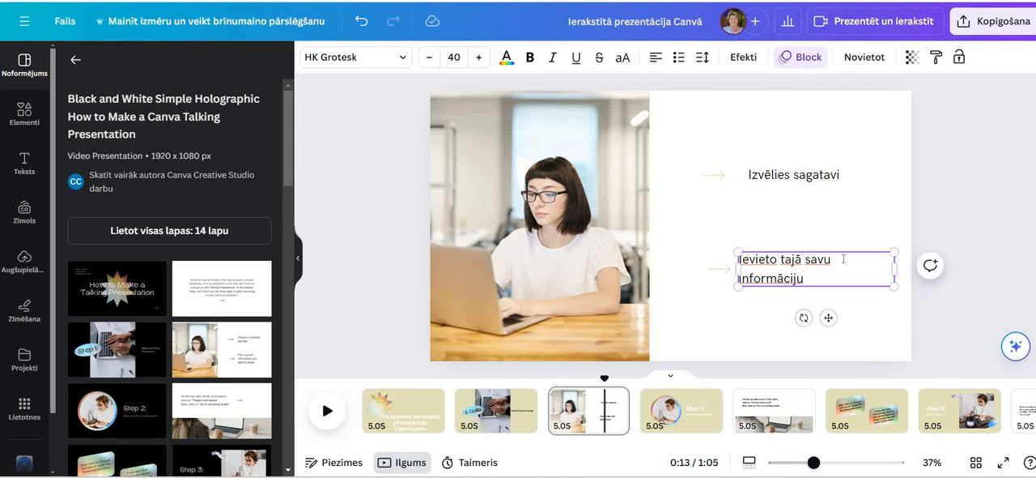
left_click(774, 346)
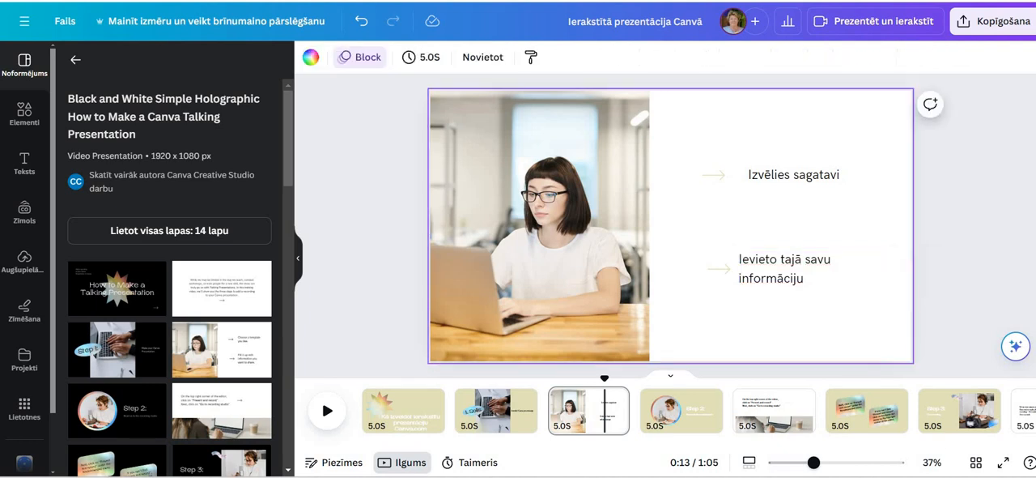
On the fourth slide, replace the "Step 2:" heading with "2. Solis"
left_click(700, 422)
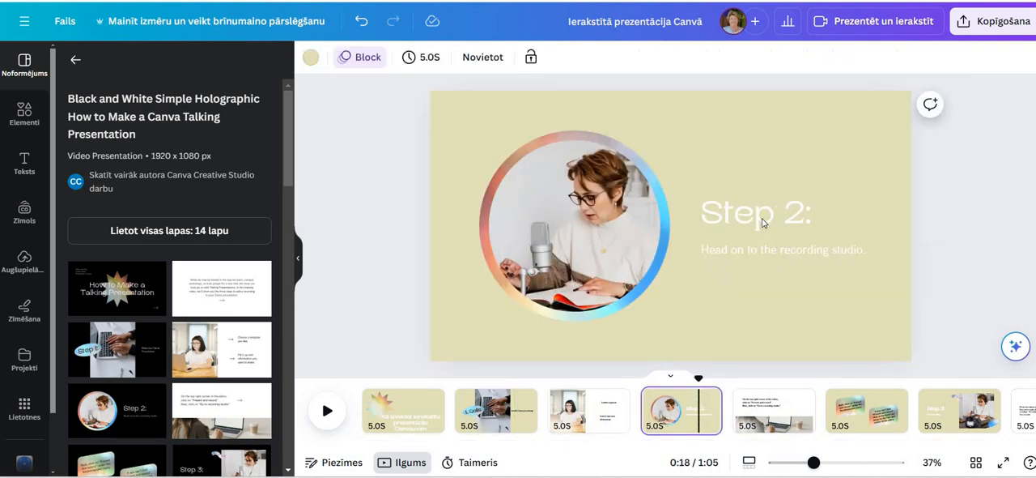
left_click(762, 218)
left_click(765, 212)
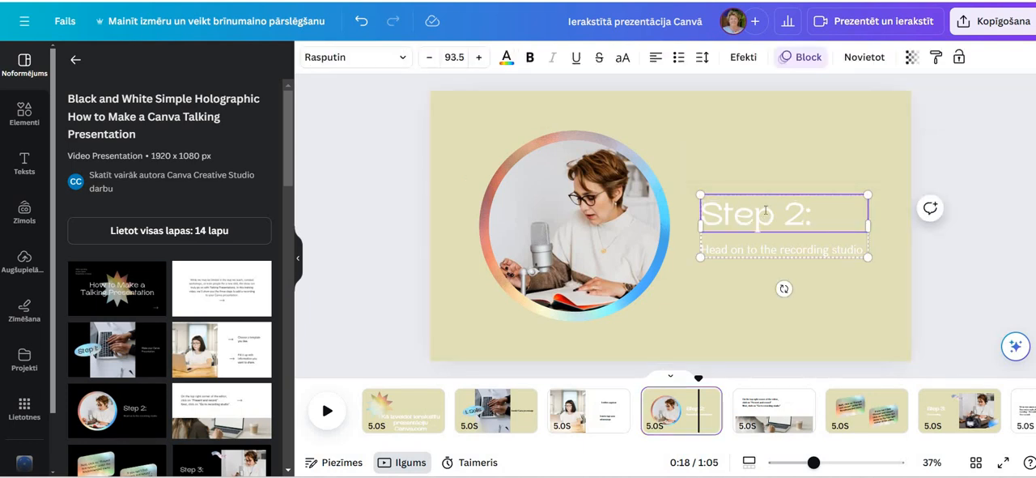
left_click(765, 210)
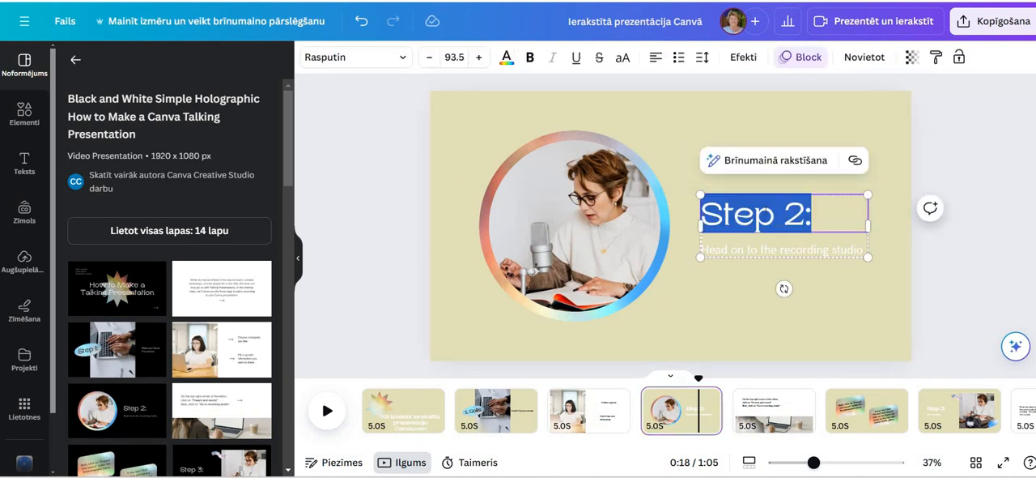
type("2. Solis")
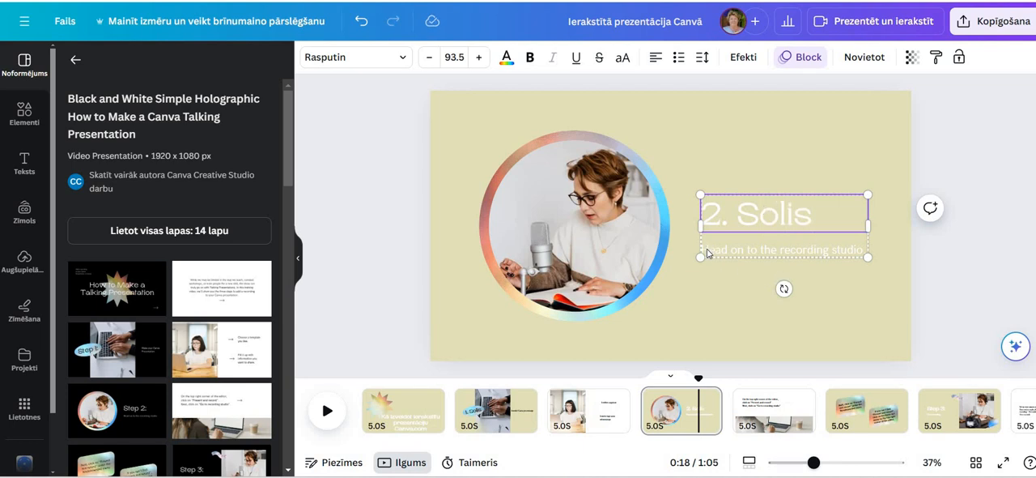
Replace the "Head on to the recording studio." caption under the heading with "Dodies uz ierakstu studiju"
left_click(707, 253)
left_click_drag(707, 250, 863, 251)
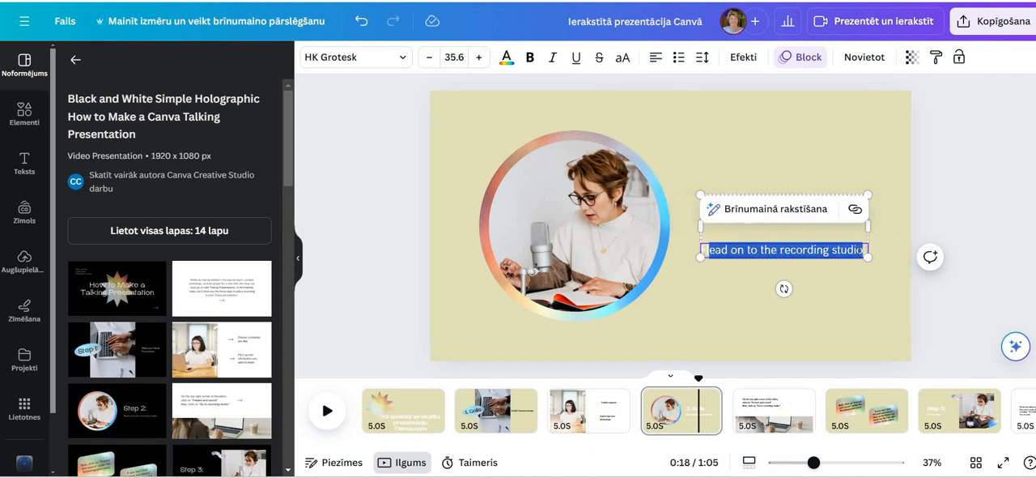
key("BackSpace")
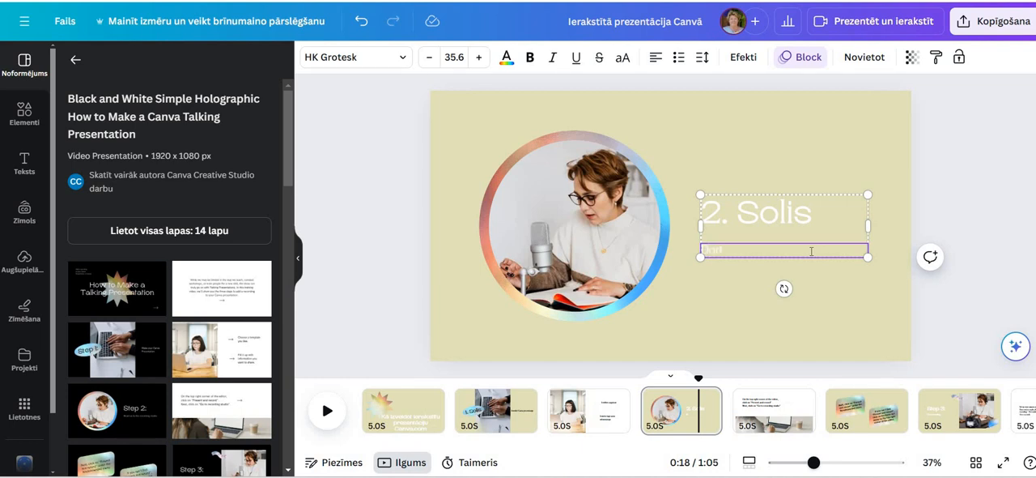
type("Dodies uz ierakstu studij")
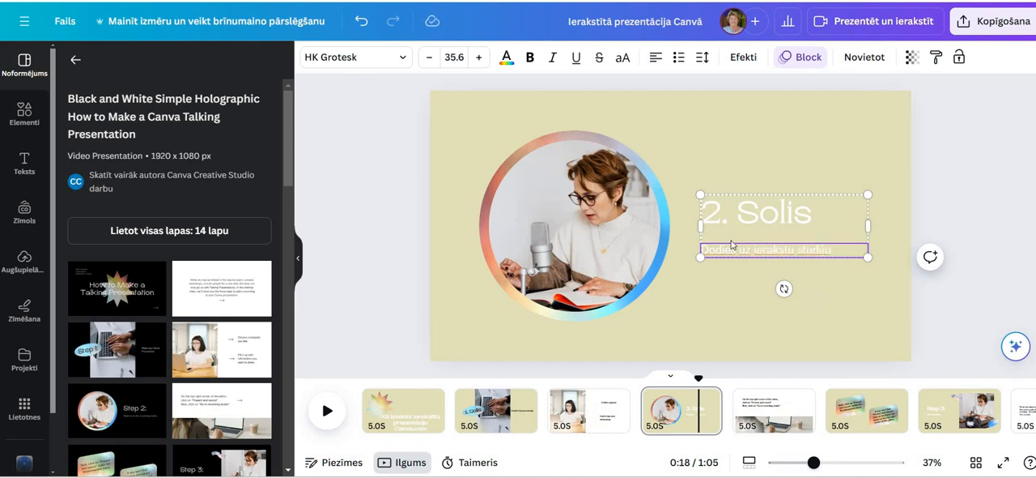
type("u")
Colour the "Dodies uz ierakstu studiju" caption black
key("ctrl+shift+Left")
key("ctrl+shift+Left")
key("ctrl+shift+Left")
key("ctrl+shift+Left")
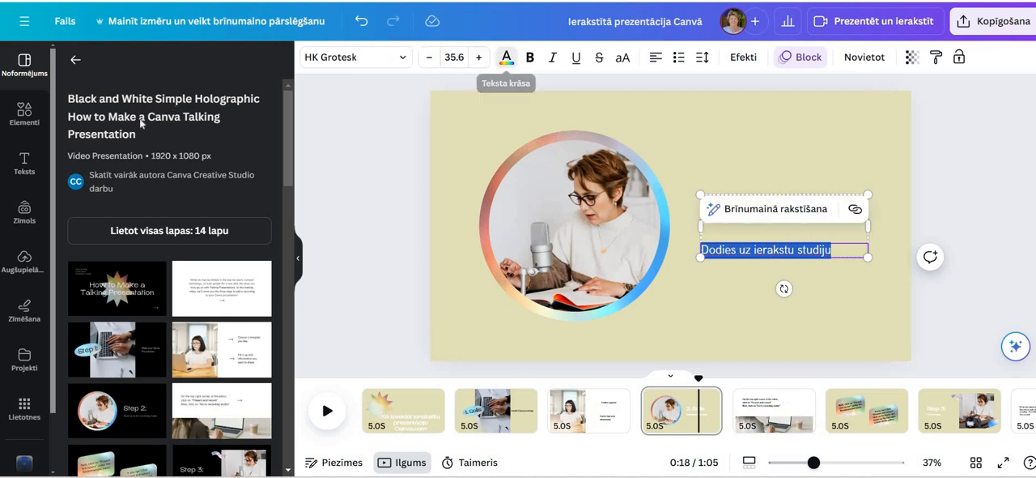
left_click(114, 150)
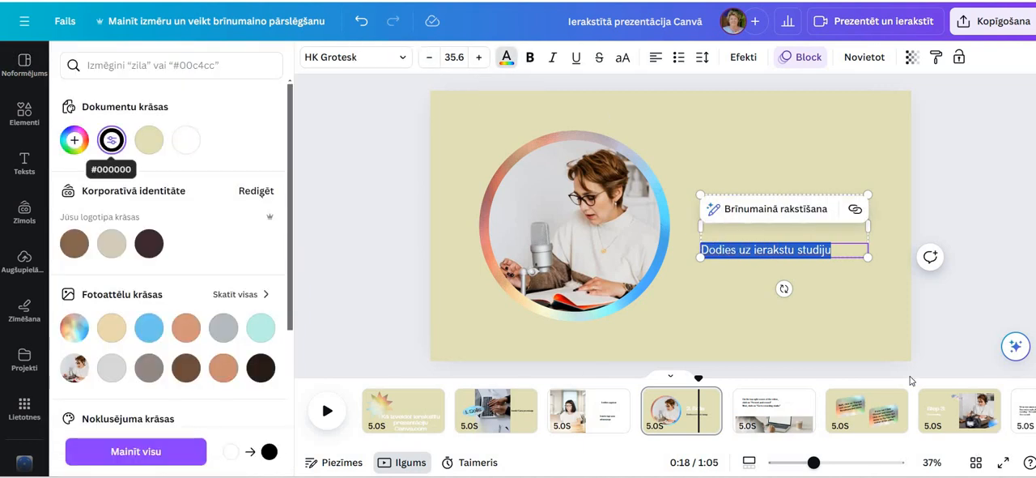
left_click(842, 227)
Colour the "2. Solis" heading black (#000000) and hide the side panel
left_click(807, 210)
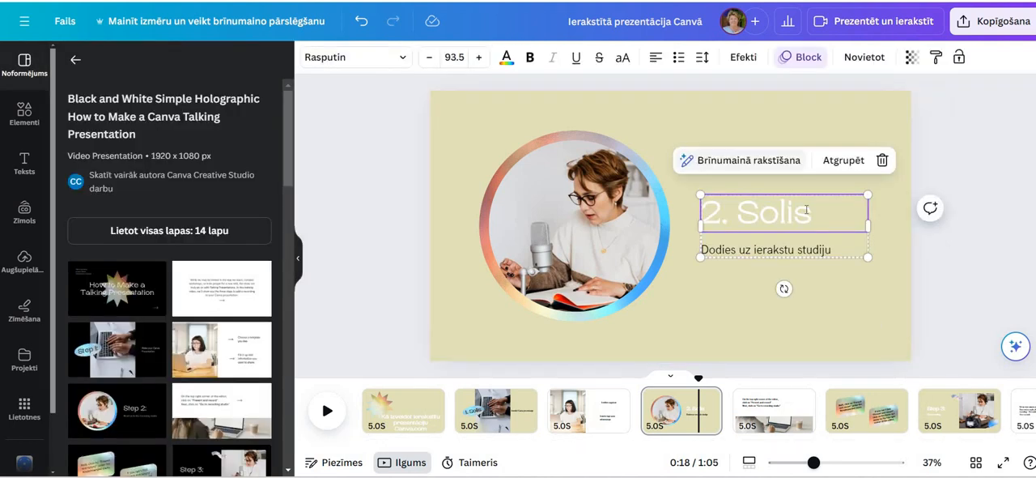
left_click(808, 209)
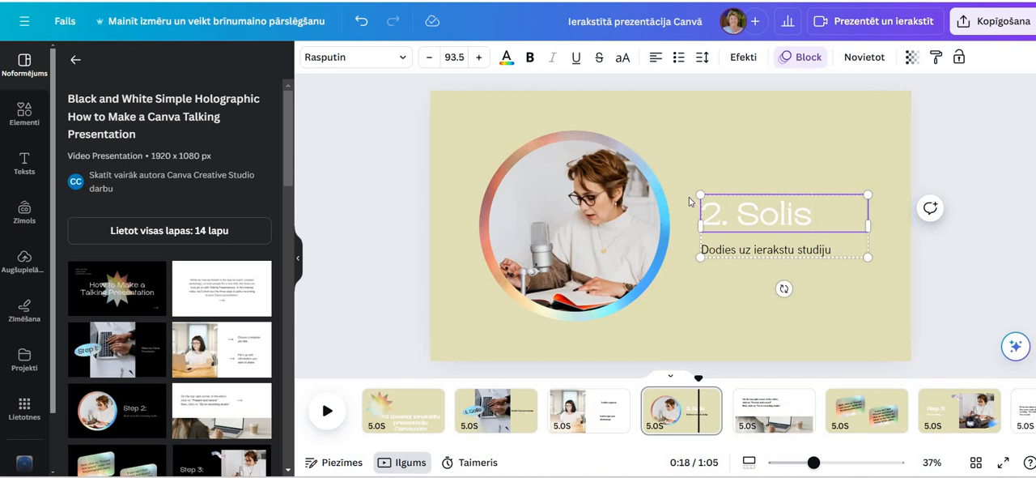
left_click(713, 212)
left_click(713, 212)
triple_click(714, 212)
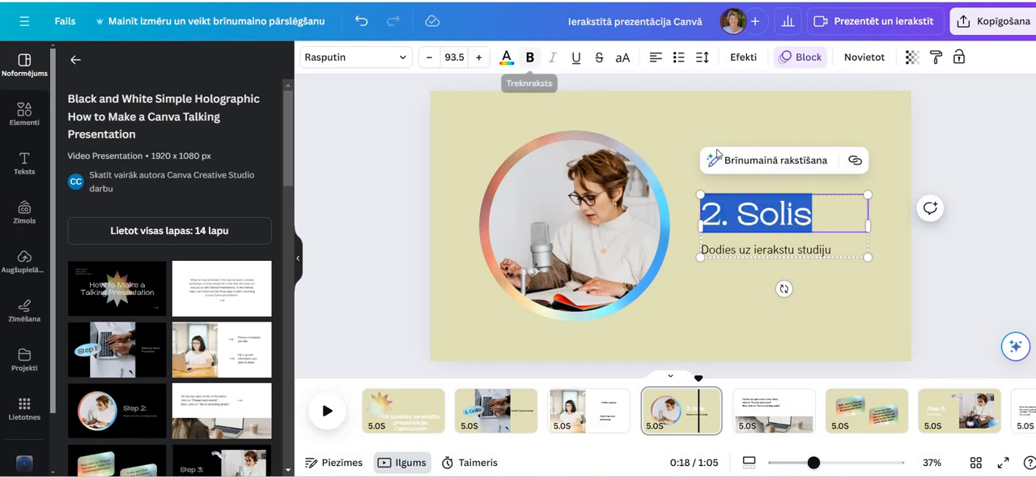
left_click(506, 58)
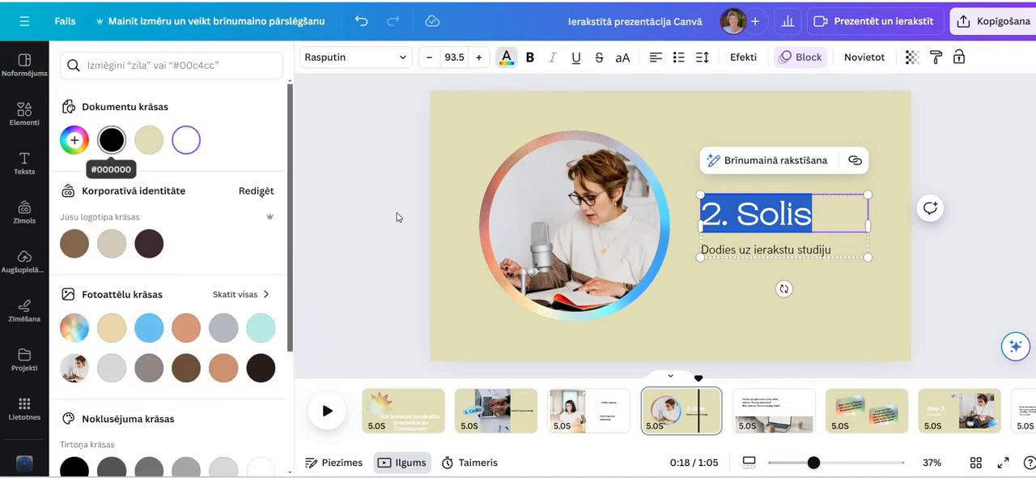
left_click(112, 140)
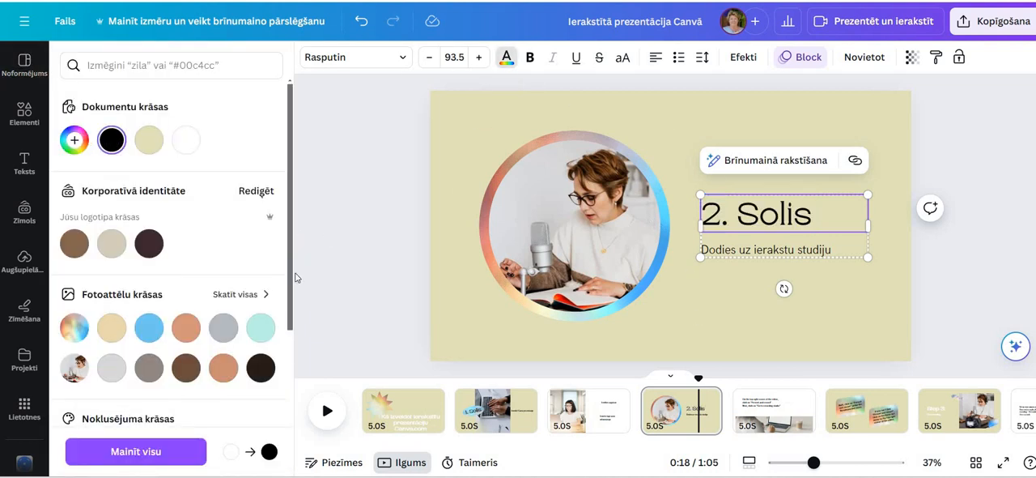
left_click(295, 278)
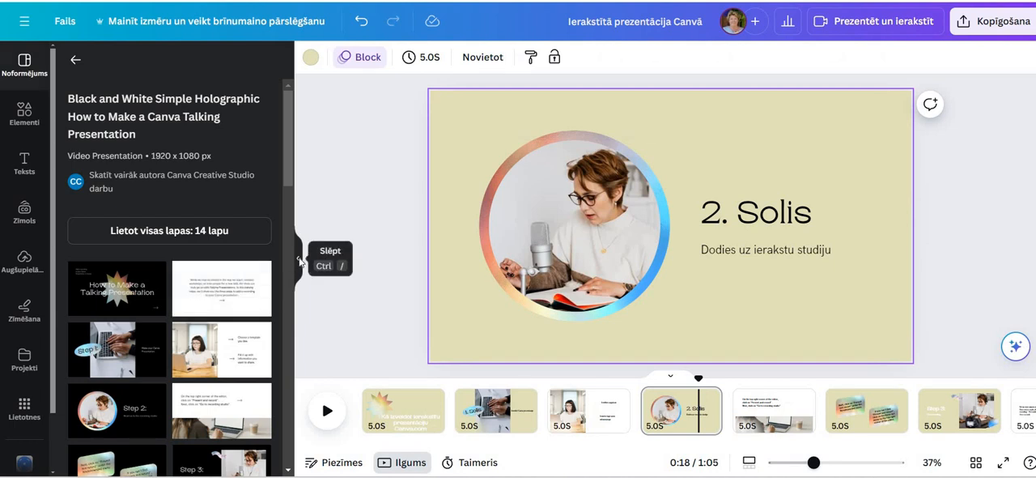
left_click(300, 261)
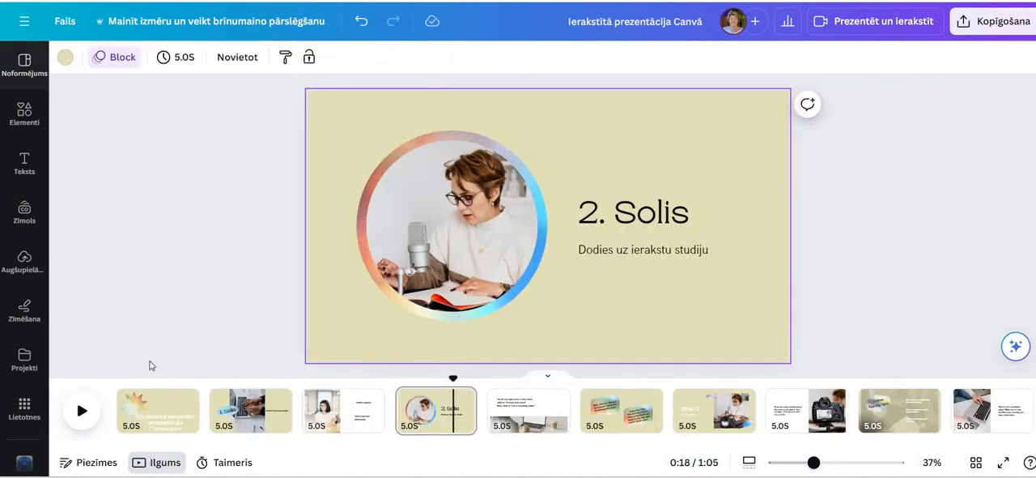
left_click(550, 417)
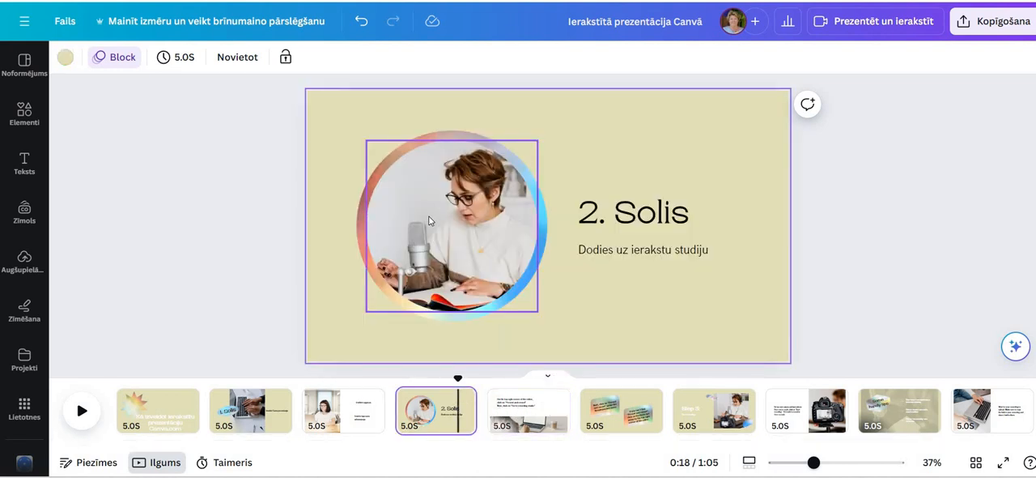
key("Delete")
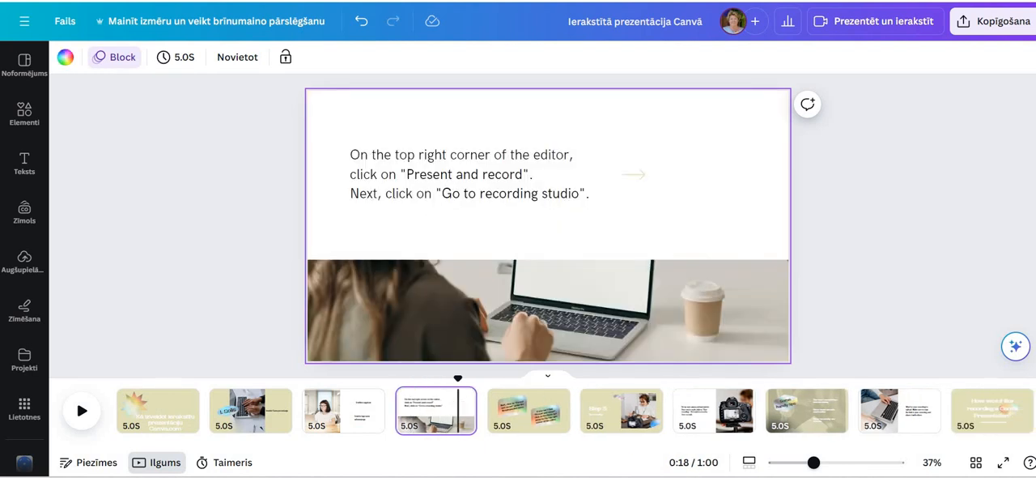
left_click(361, 21)
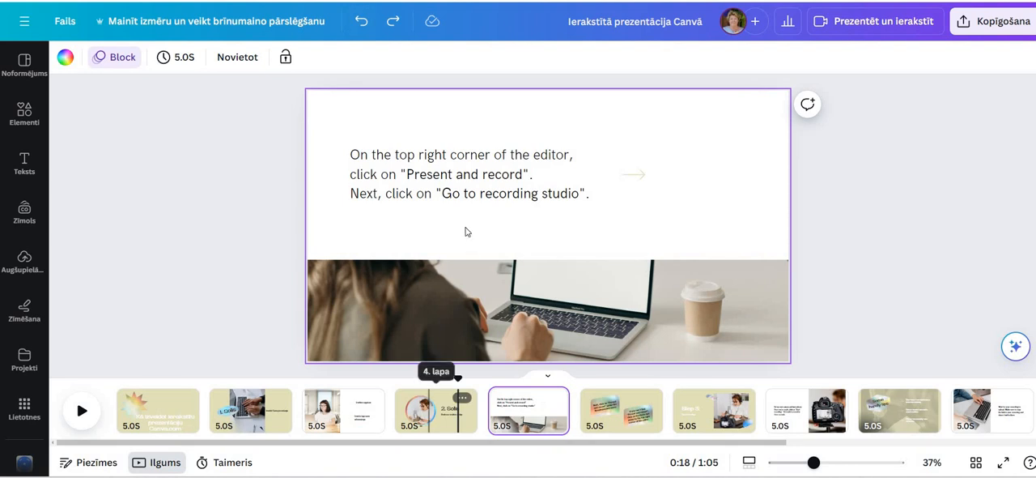
left_click(431, 420)
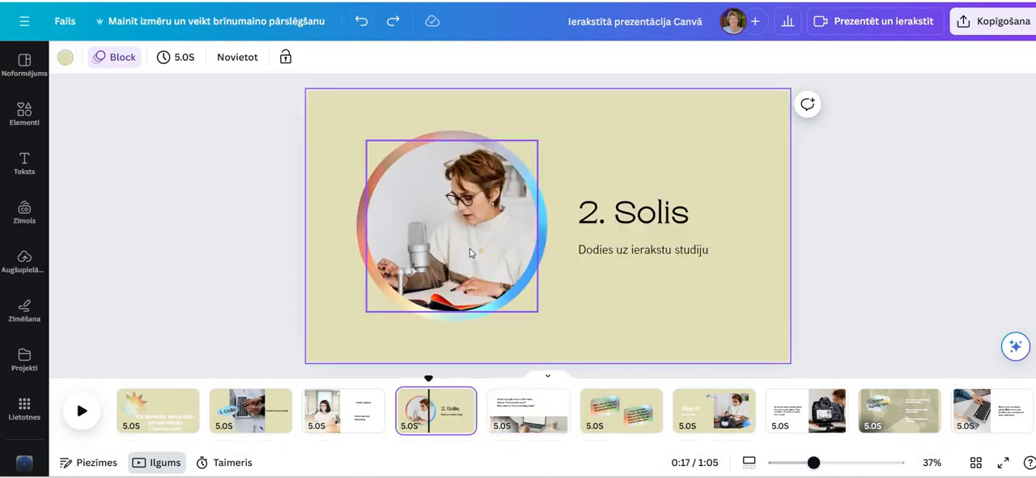
key("Delete")
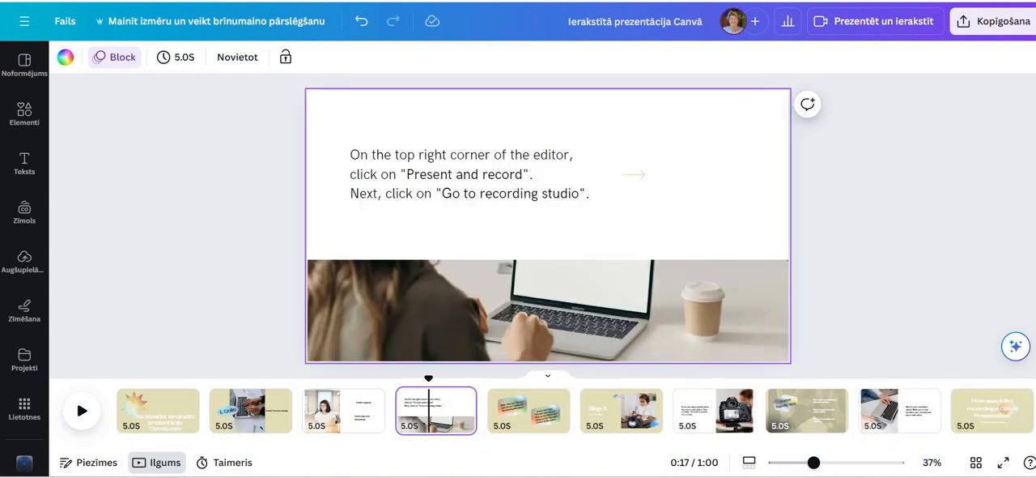
left_click(362, 25)
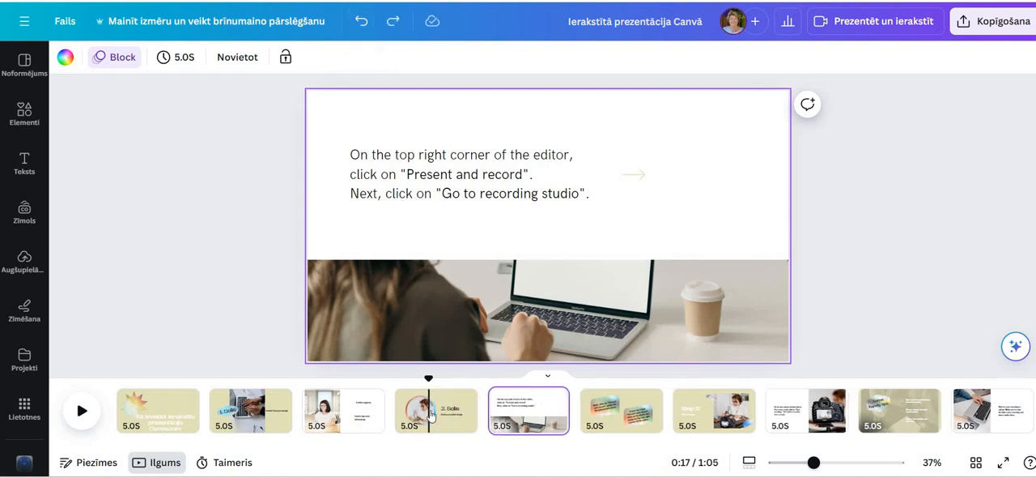
Delete the photo from the fourth slide's round frame and fill the frame with the uploaded palm-beach portrait
left_click(432, 414)
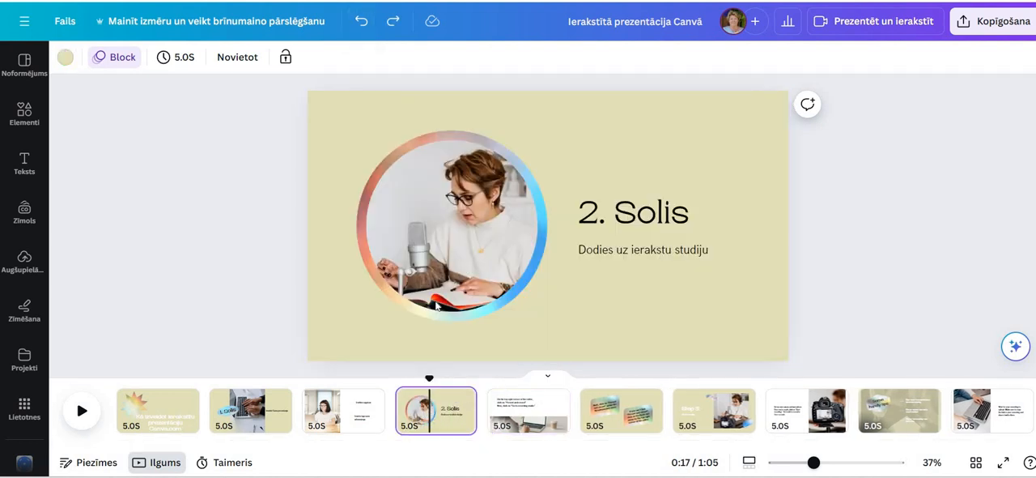
double_click(395, 254)
key("Delete")
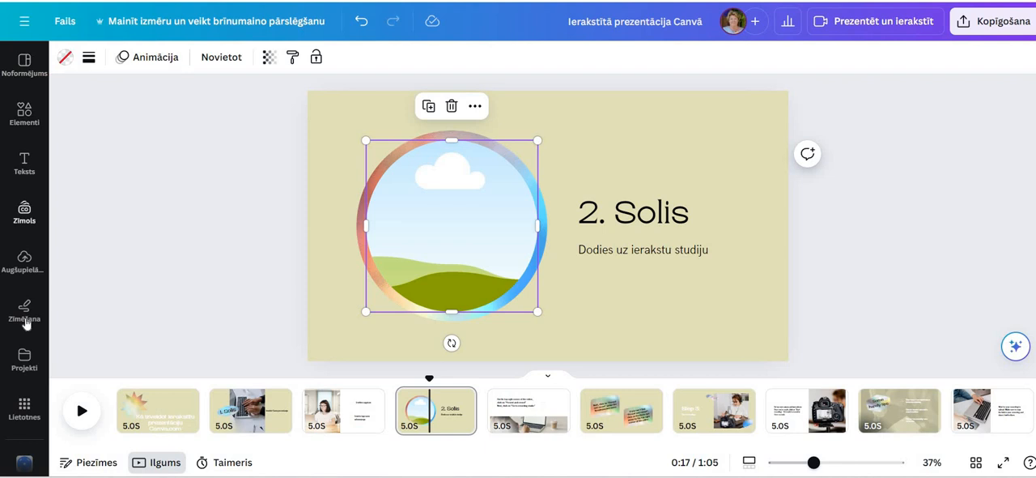
left_click(24, 259)
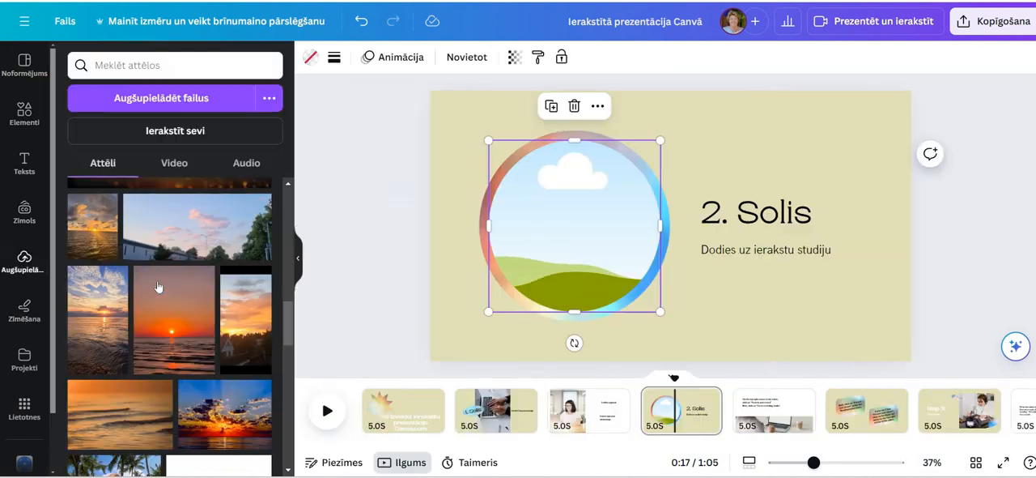
scroll(158, 302, "down", 5)
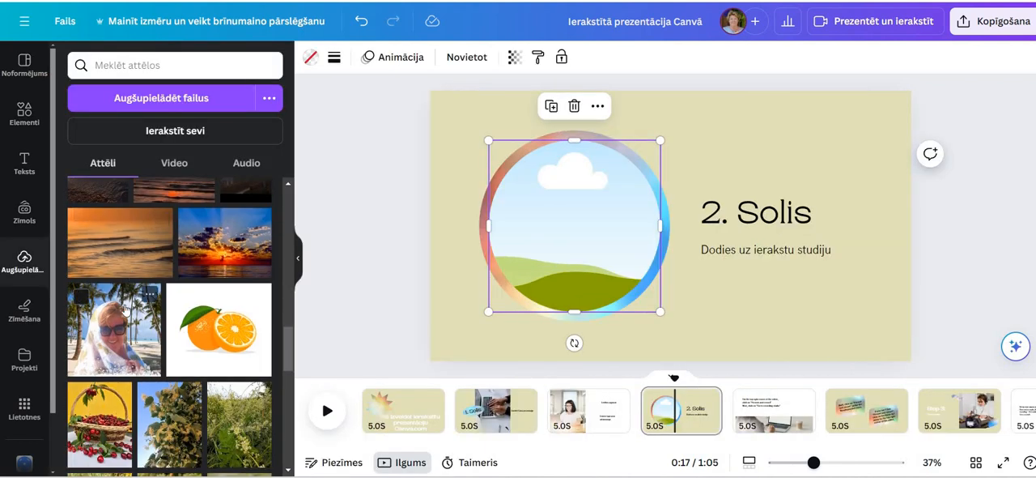
left_click_drag(564, 209, 573, 218)
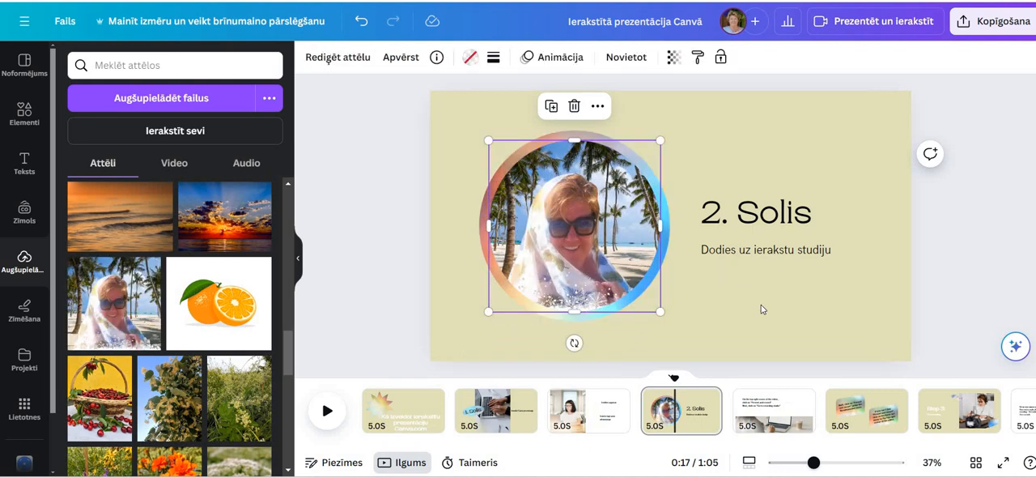
left_click(761, 306)
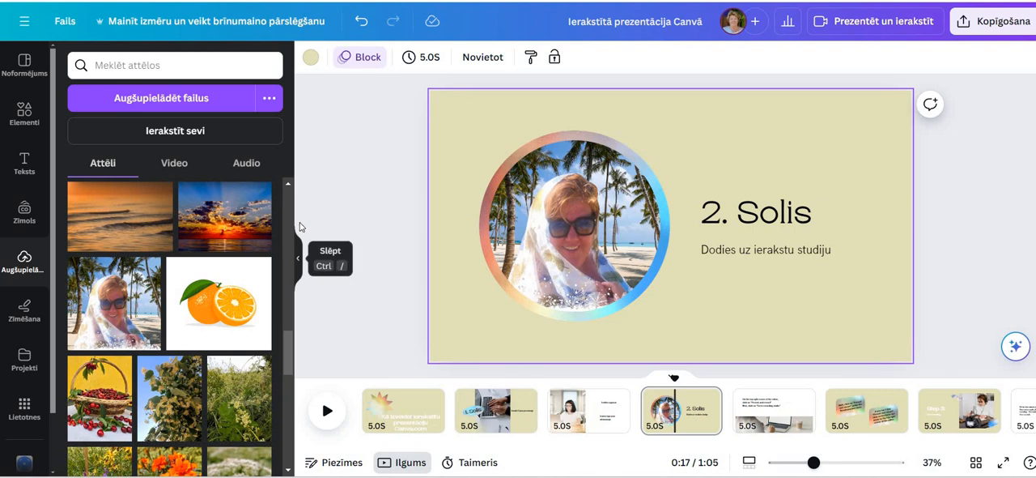
Hide the side panel, delete the ninth slide and go back to the fourth slide, "2. Solis"
left_click(298, 262)
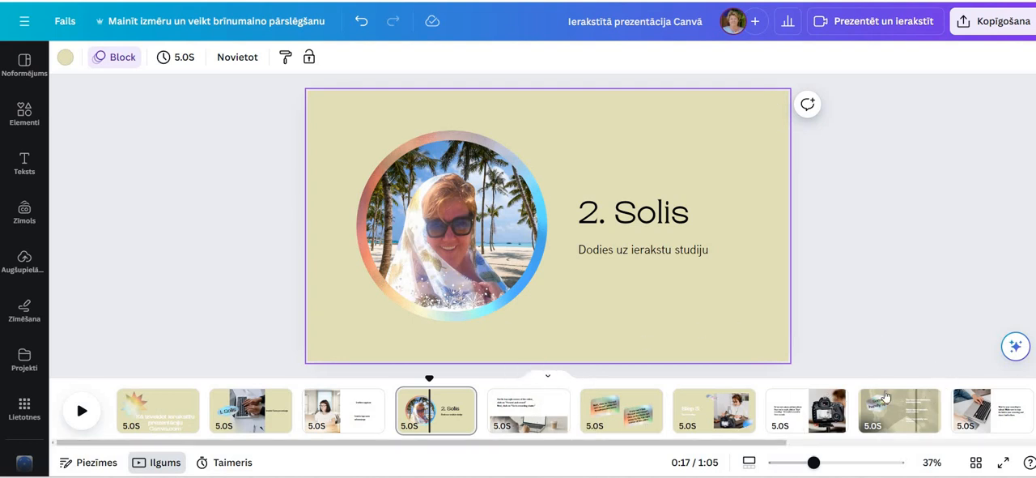
left_click(906, 417)
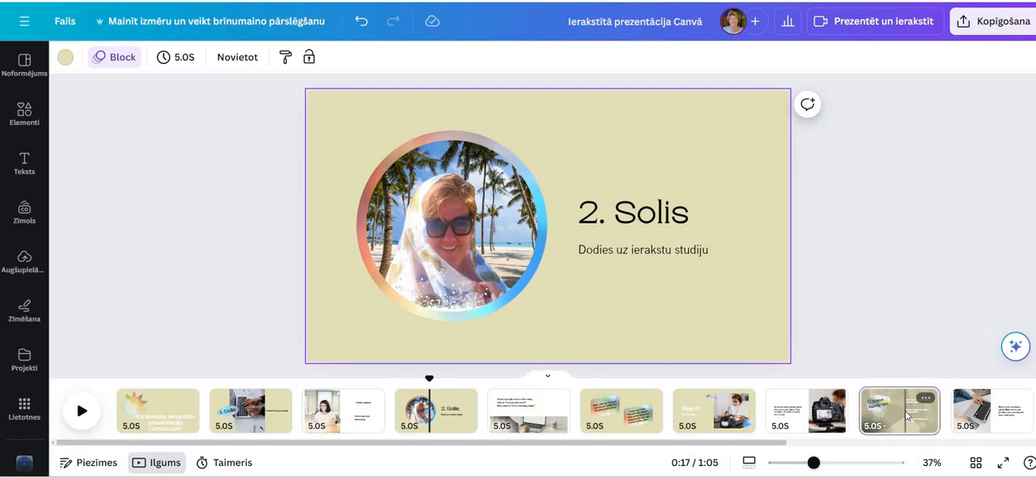
key("Delete")
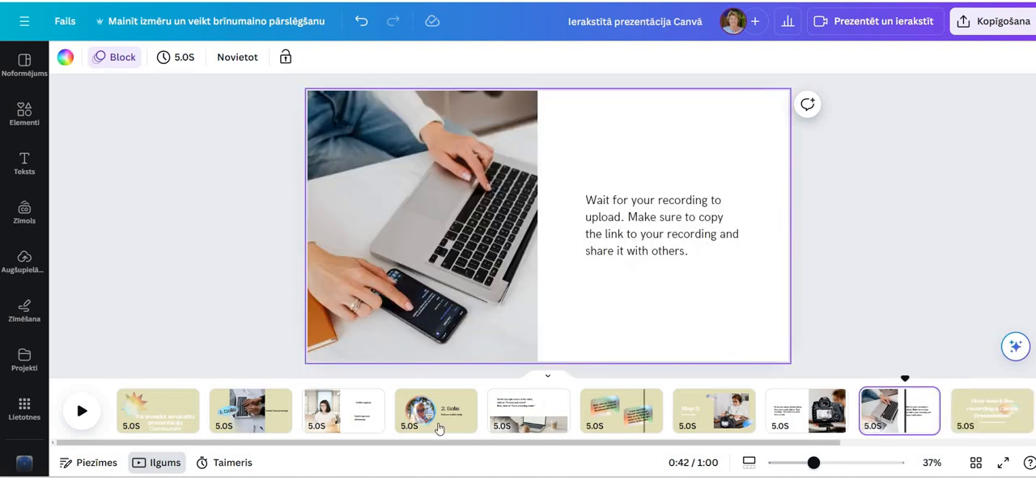
left_click(438, 425)
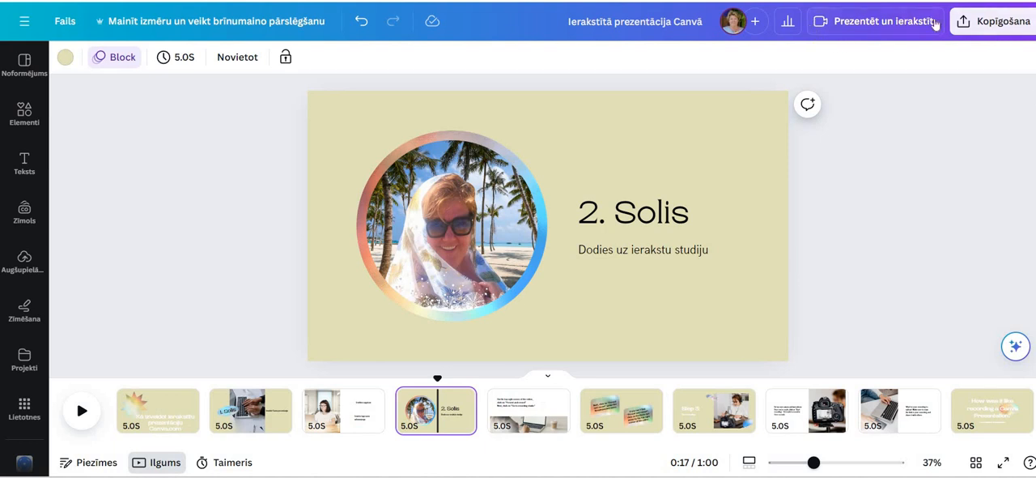
View the recording studio's camera and microphone setup and return to editing without recording
left_click(876, 26)
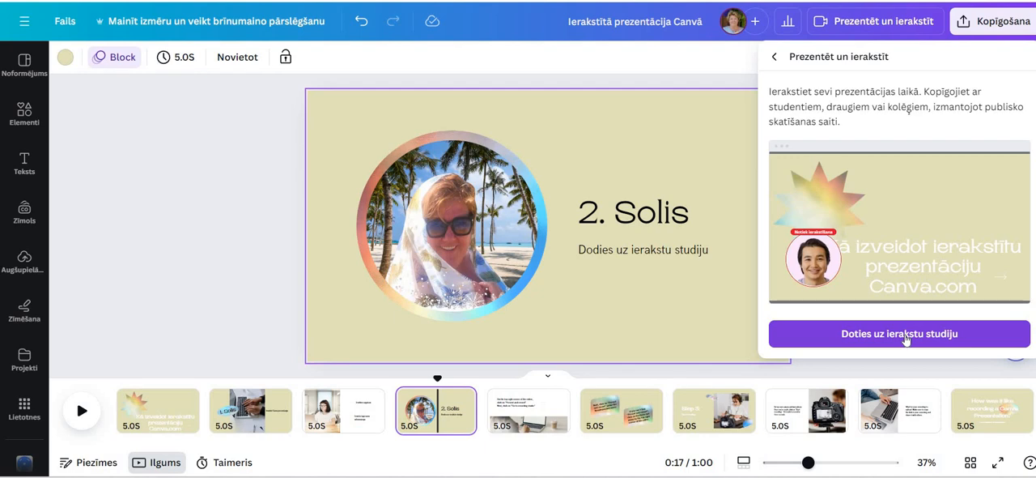
left_click(906, 334)
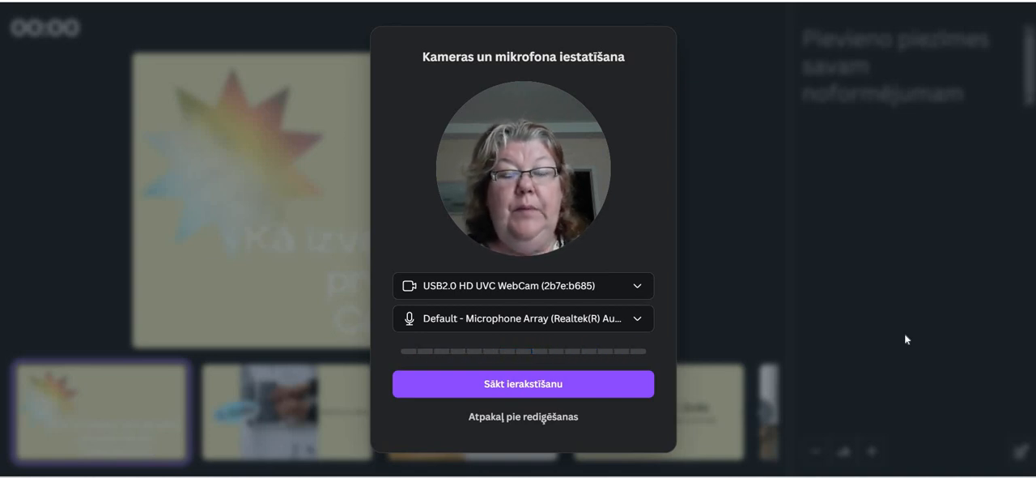
left_click(526, 419)
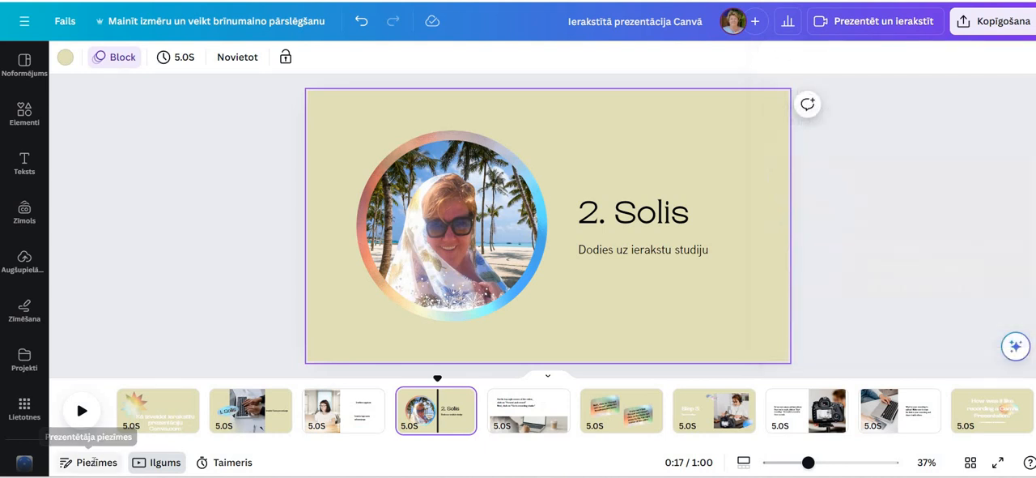
Add the fourth slide's presenter note "Vispirms noteikti izslēdziet kameru citās programmās, ja esat tādās pievienojušies - kamera var būt tikai vienā programā ieslēgta"
left_click(94, 463)
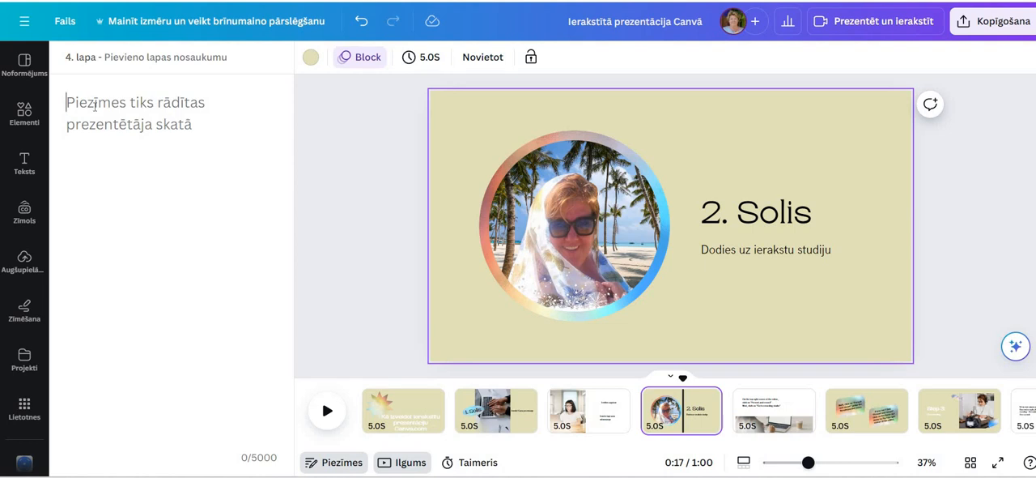
type("Visp")
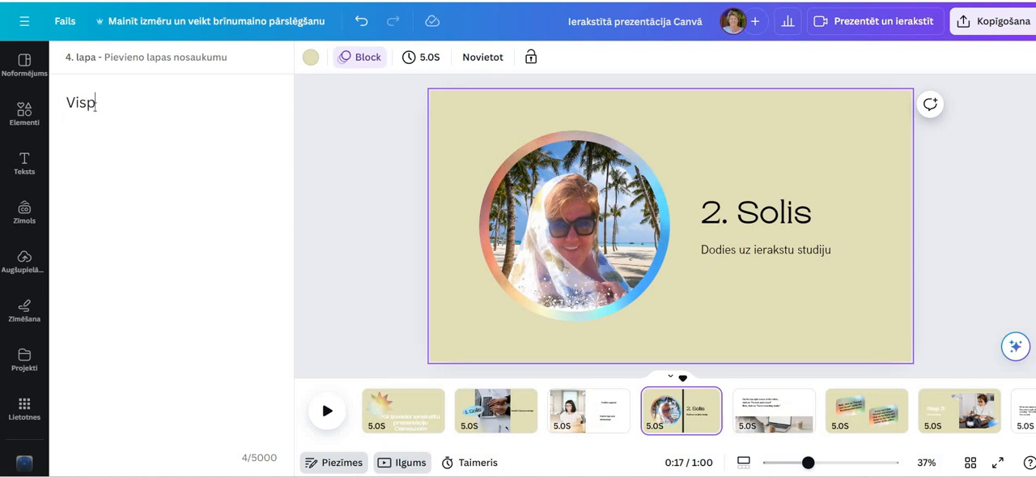
type("irms n")
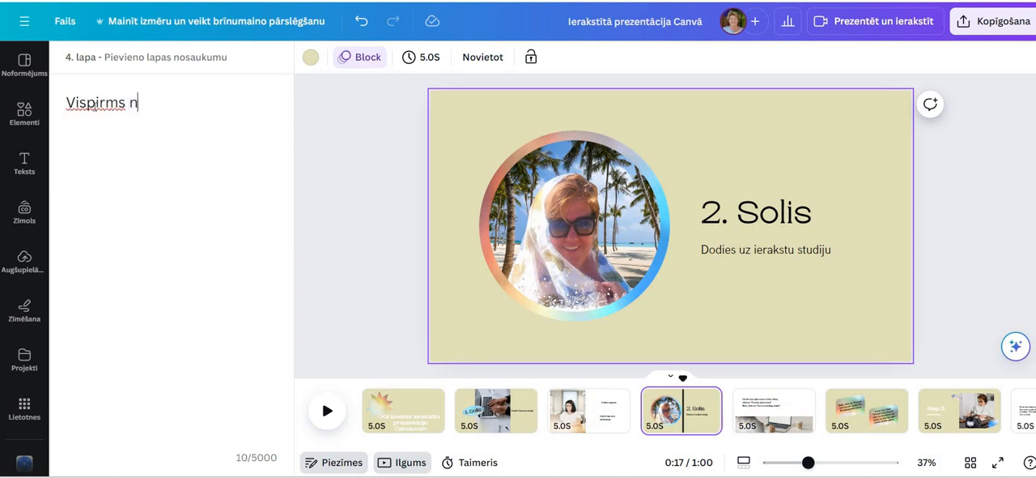
type("oteikti i")
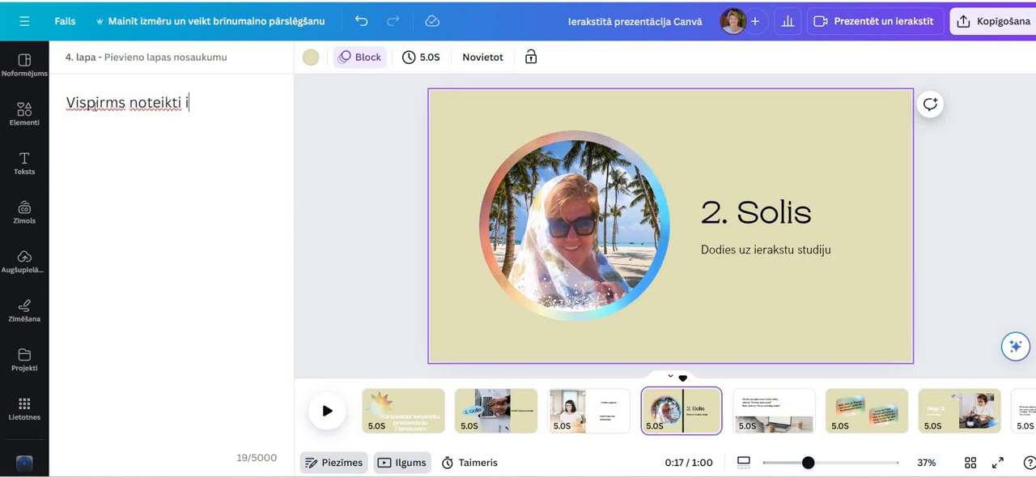
type("zslēdzie")
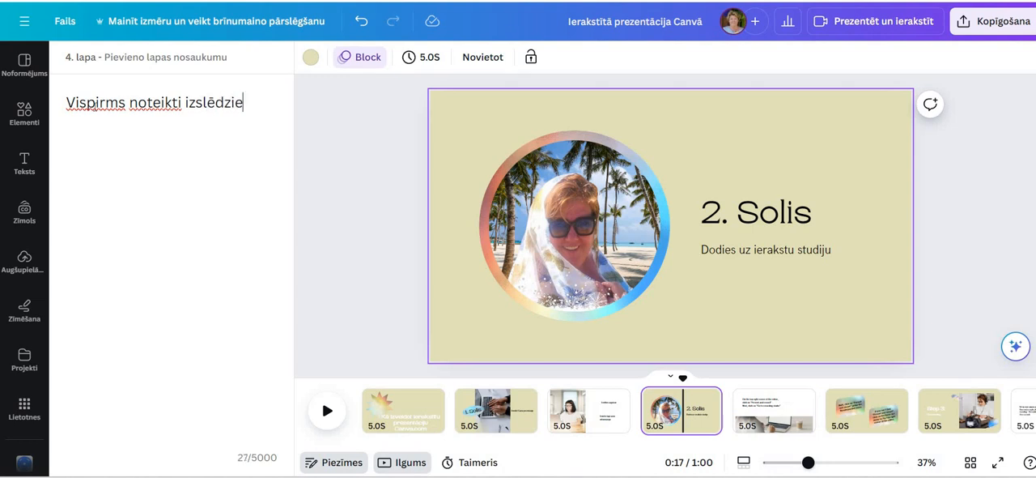
type("t kameru ")
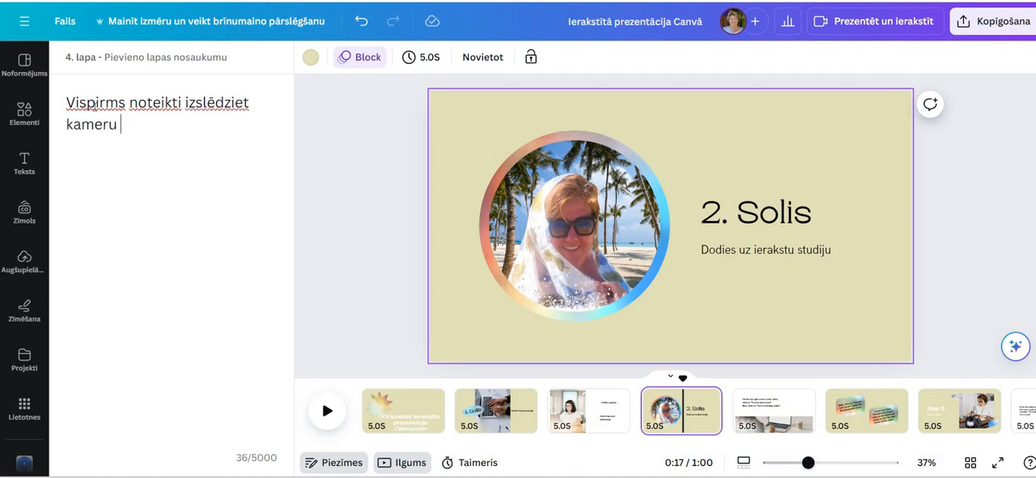
type("citās pro")
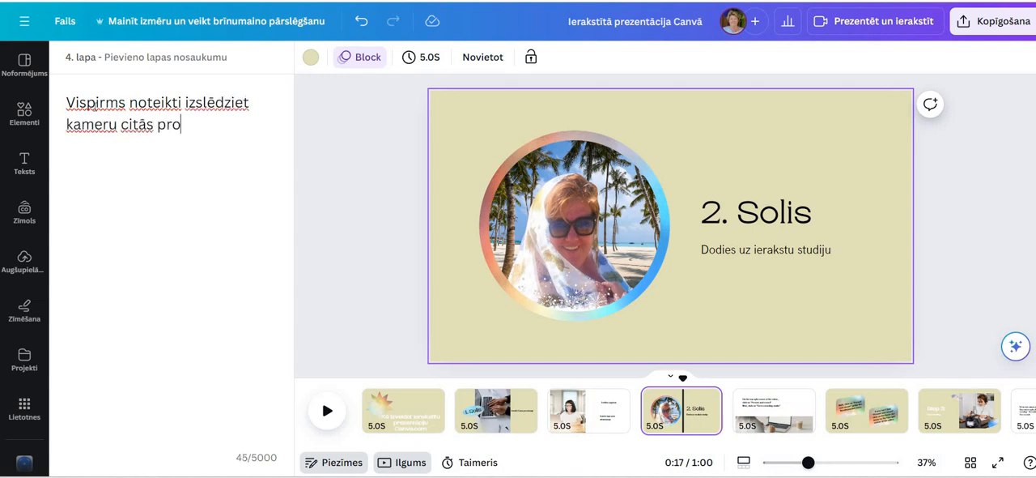
type("grammās, ")
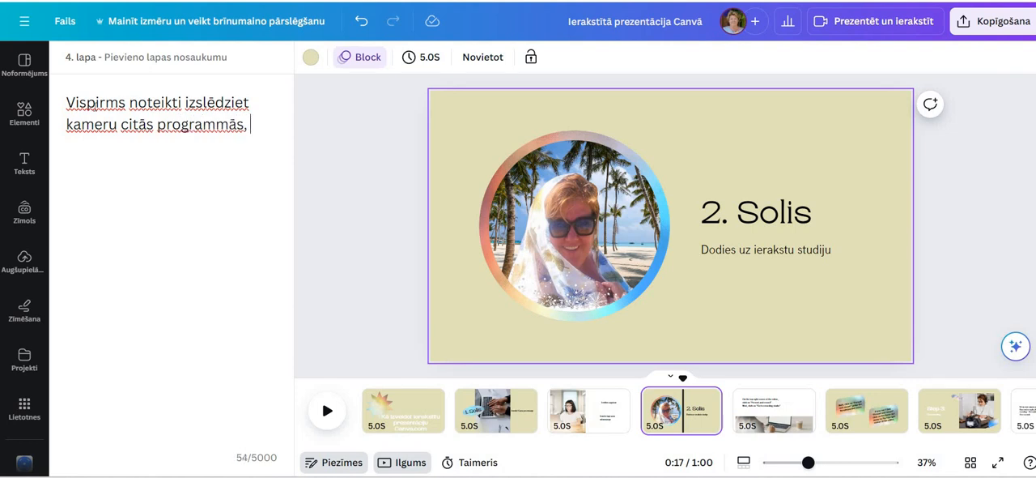
type("ja esat tā")
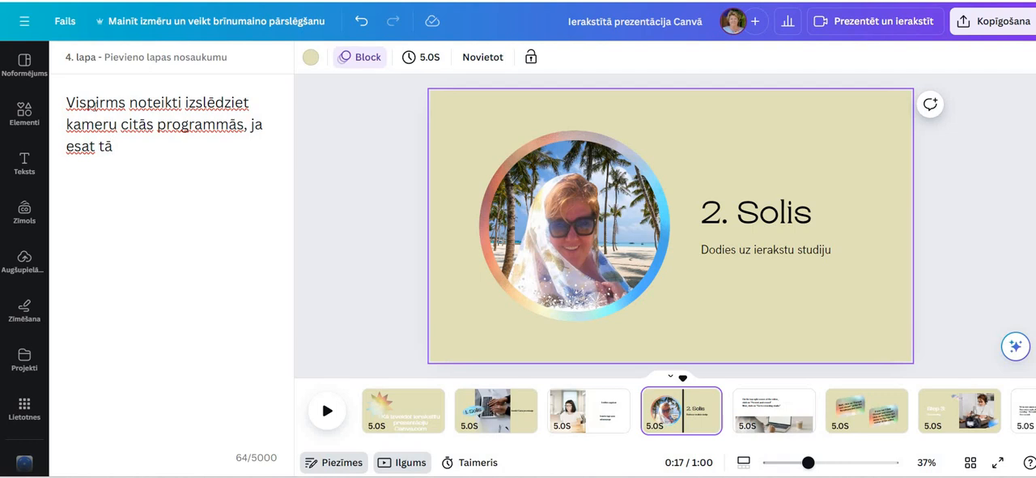
type("dās pievie")
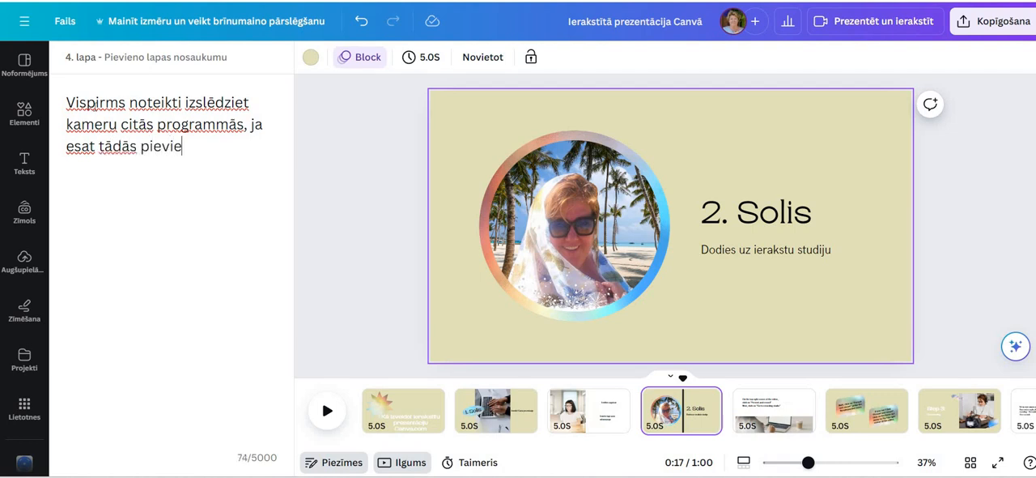
type("nojušies")
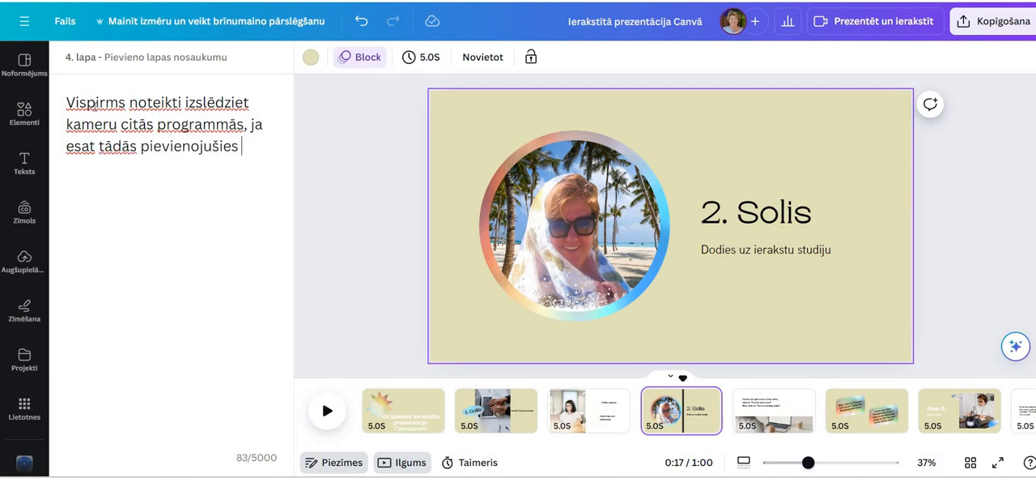
type(" - kamera va")
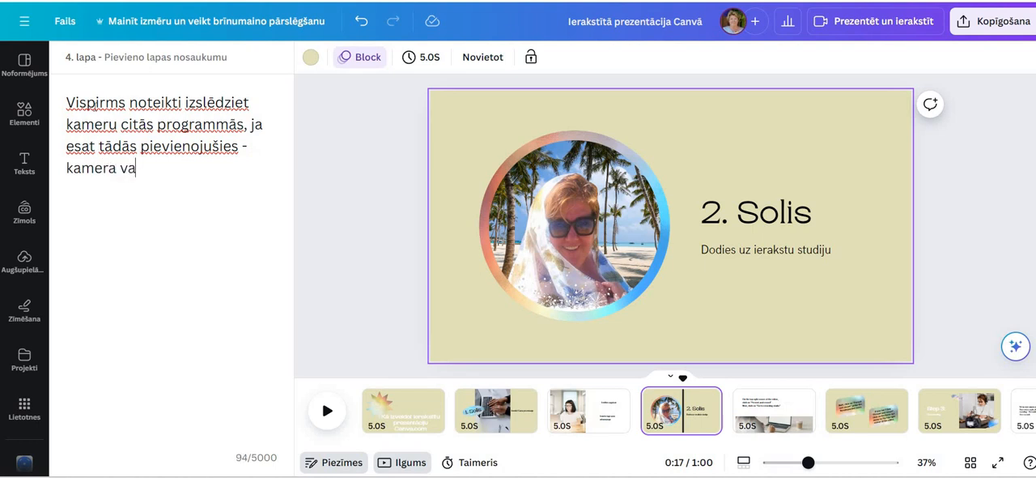
type("r būt tikai ")
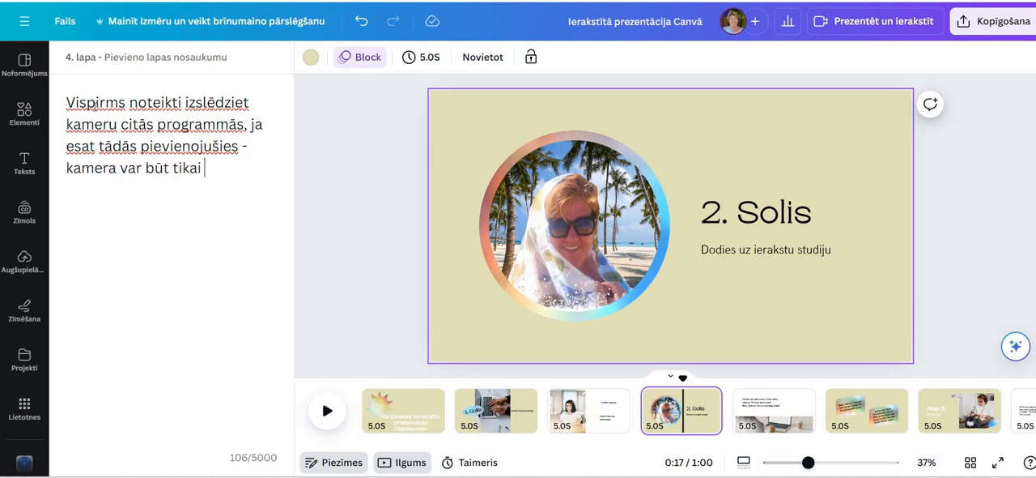
type("vienā pr")
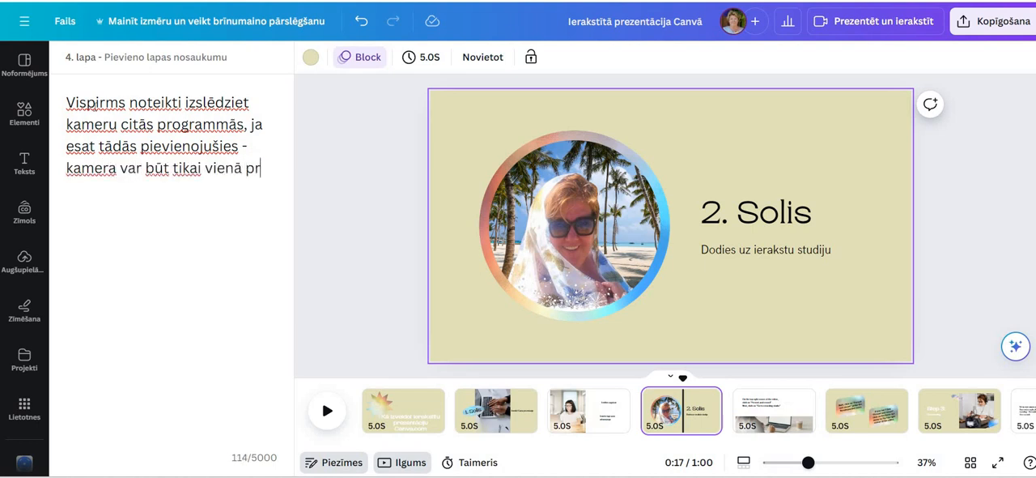
type("ogramā ies")
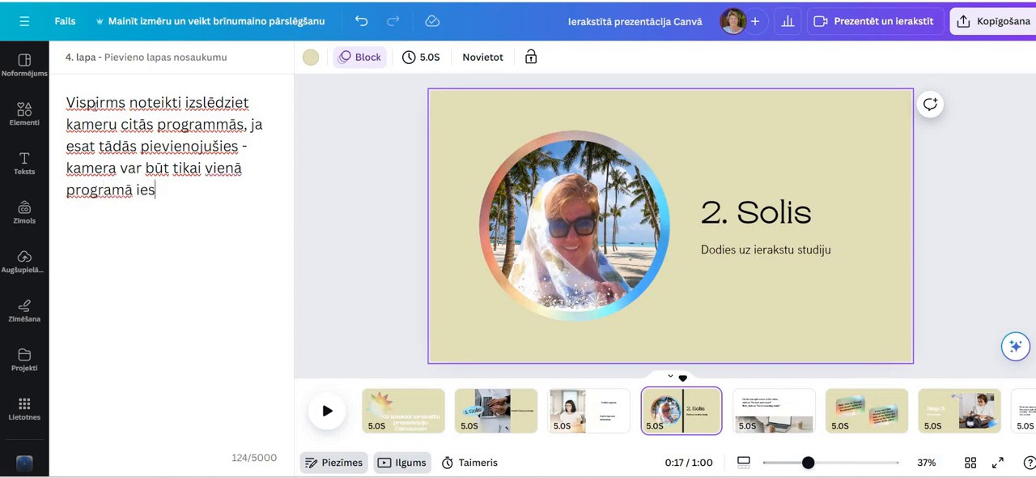
type("lēgta")
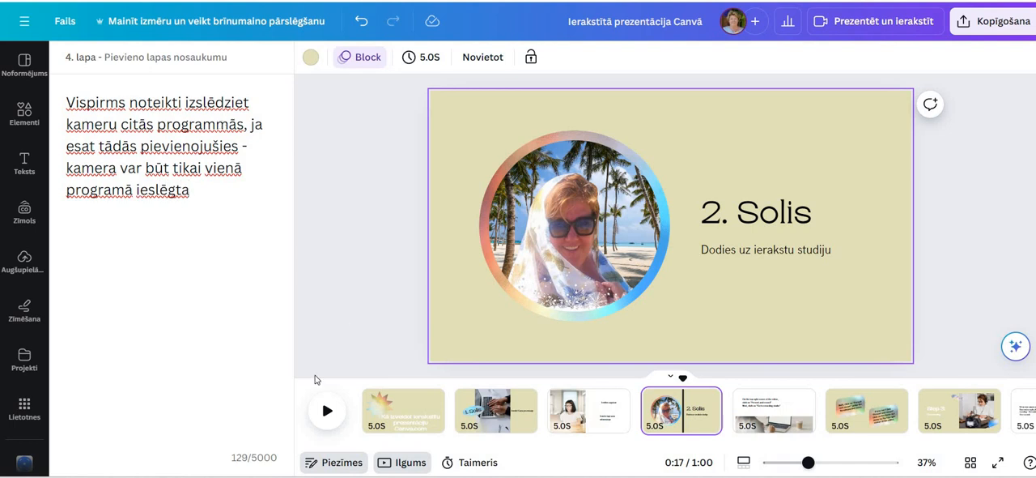
Correct "programmās" to "programās" in the presenter note and end the note with a full stop
left_click(216, 124)
key("BackSpace")
key("Return")
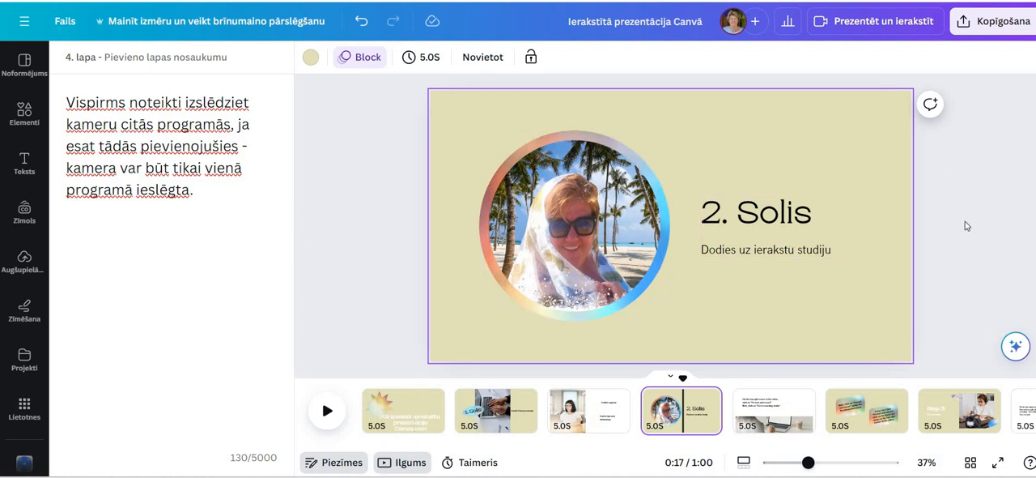
Enter the recording studio and start recording the presentation with the preset camera and microphone
left_click(896, 29)
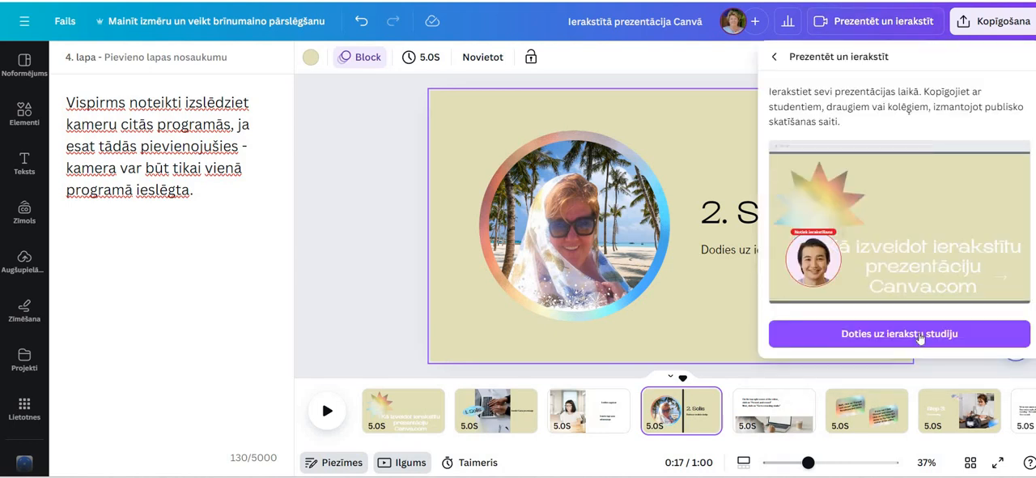
left_click(919, 336)
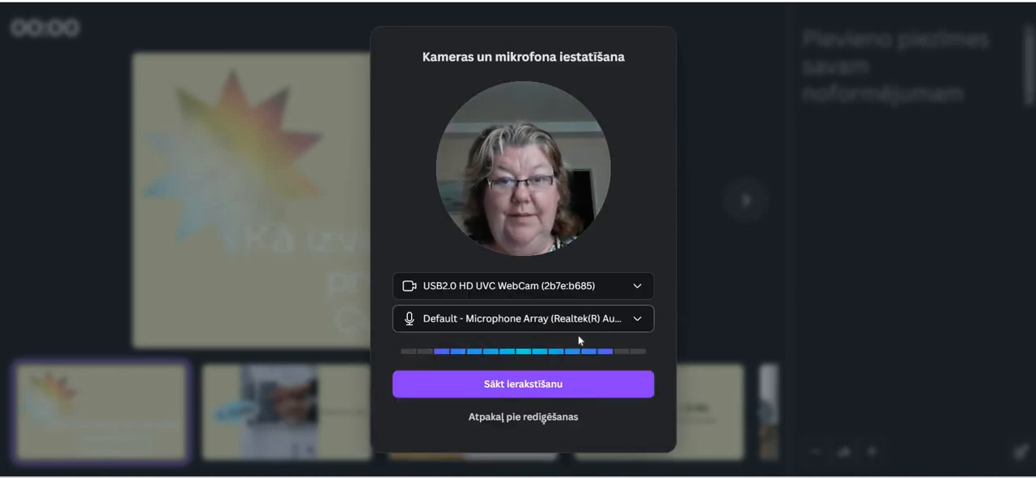
left_click(534, 386)
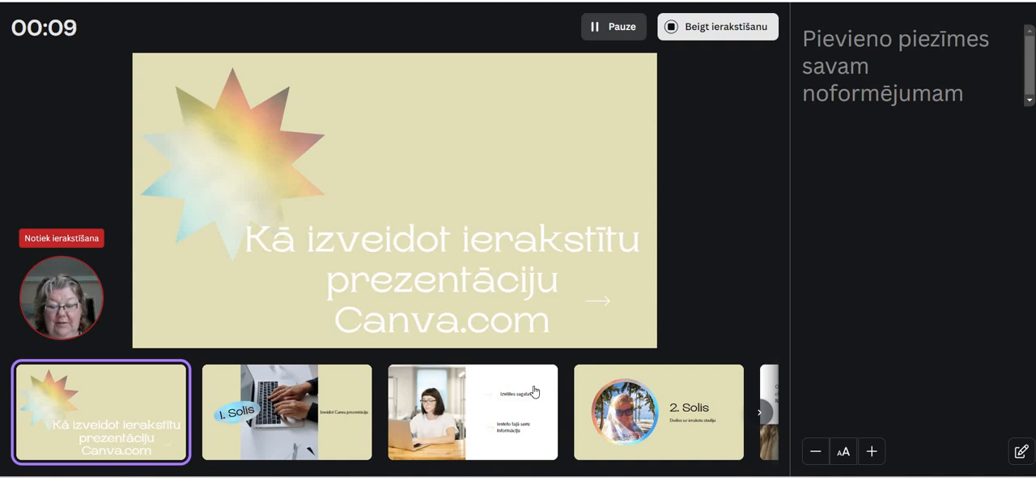
Present the slides while recording, advancing from the title slide through "1. Solis" to the third slide
key("Right")
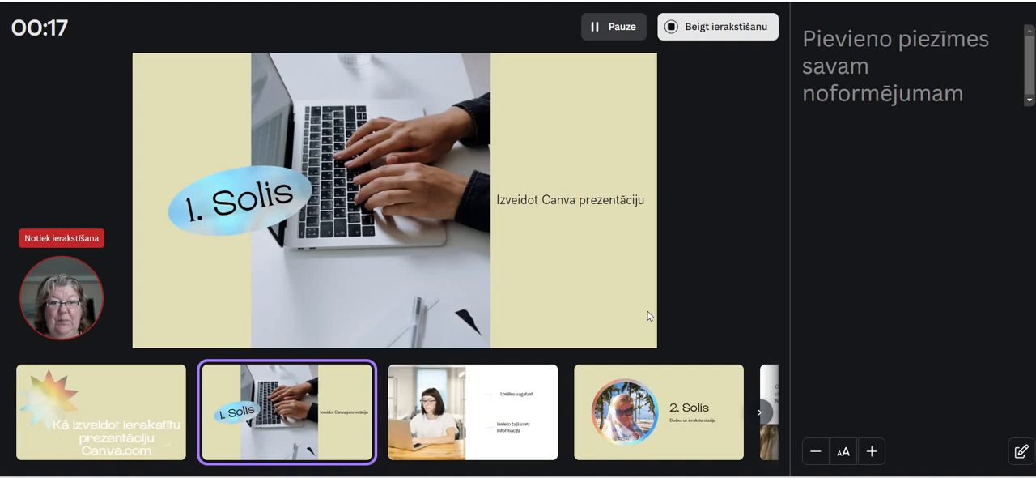
key("Right")
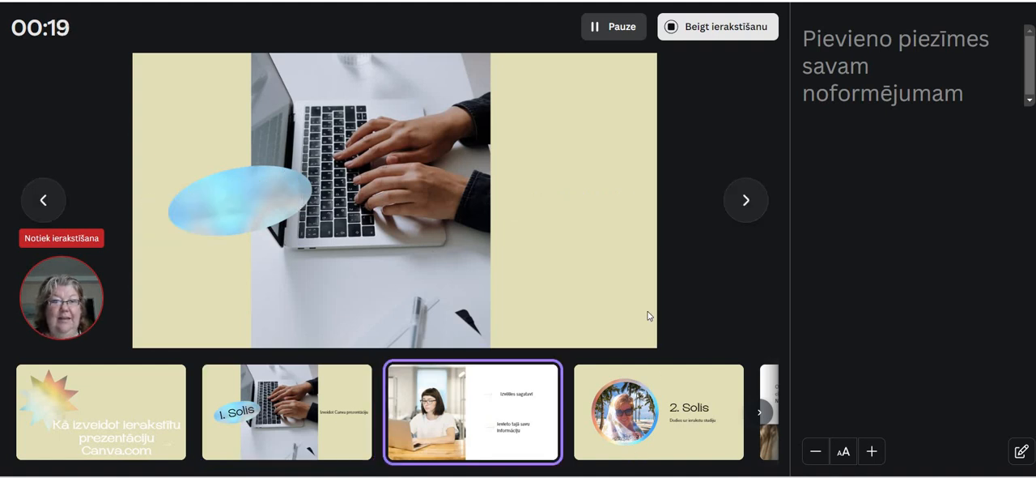
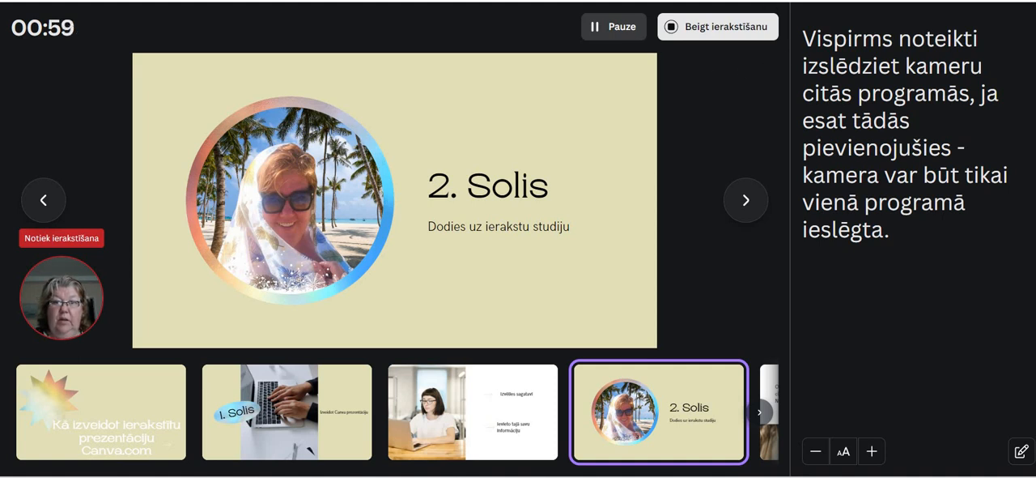
End the presentation recording and download it as an MP4 video, closing the finished download notice
left_click(731, 29)
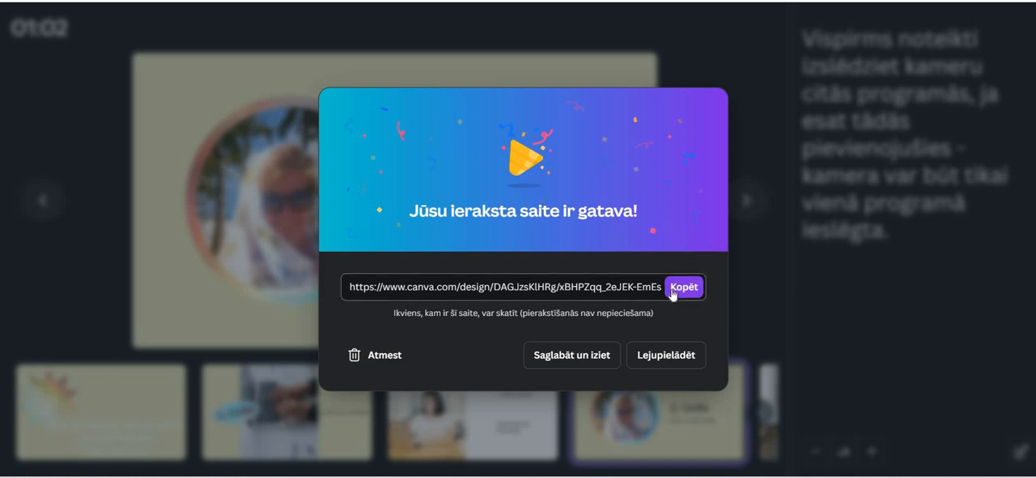
left_click(671, 354)
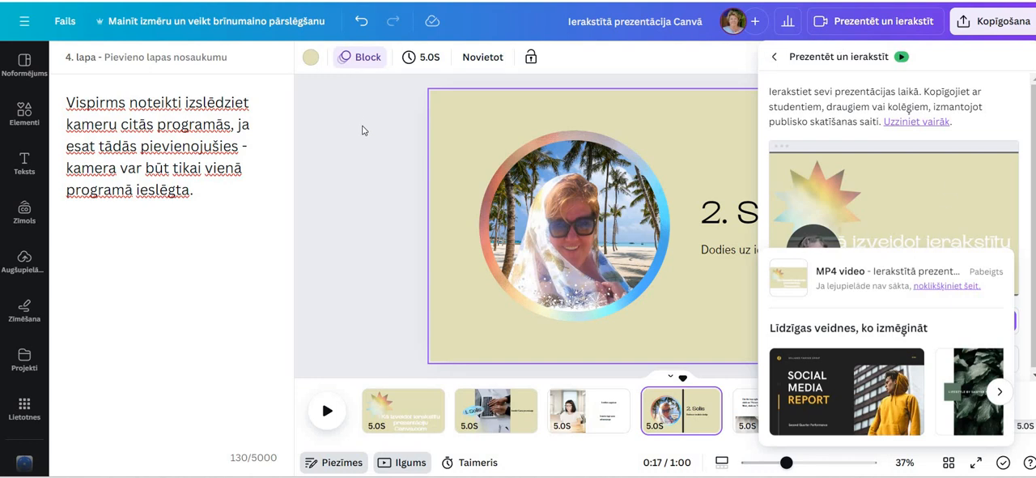
left_click(411, 199)
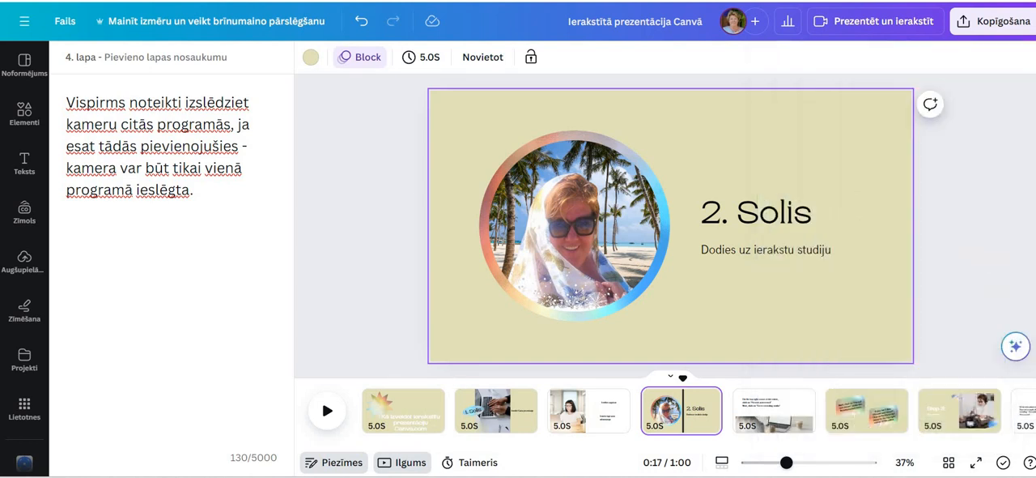
Open the downloaded video "Ierakstītā prezentācija Canvā" from the Lejupielādes folder, preview it briefly and return to the Canva design
key("super+e")
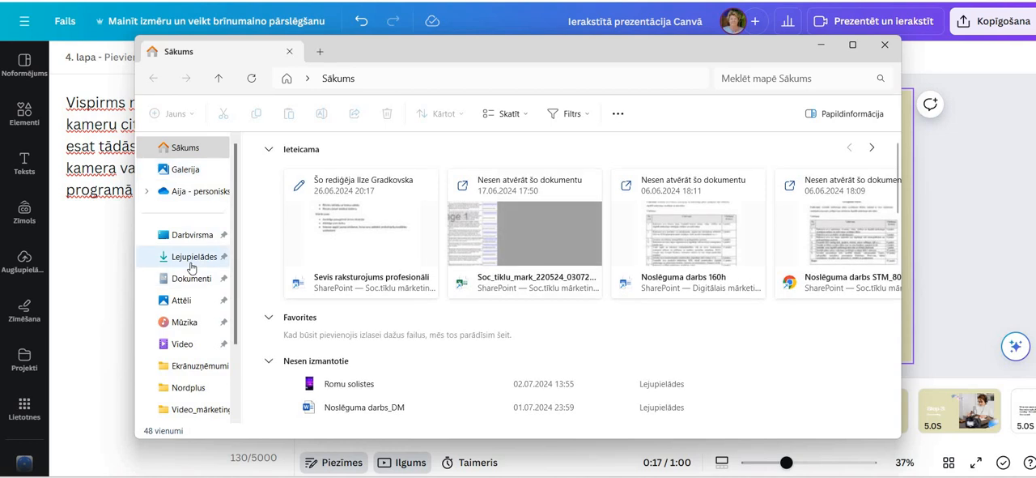
left_click(191, 262)
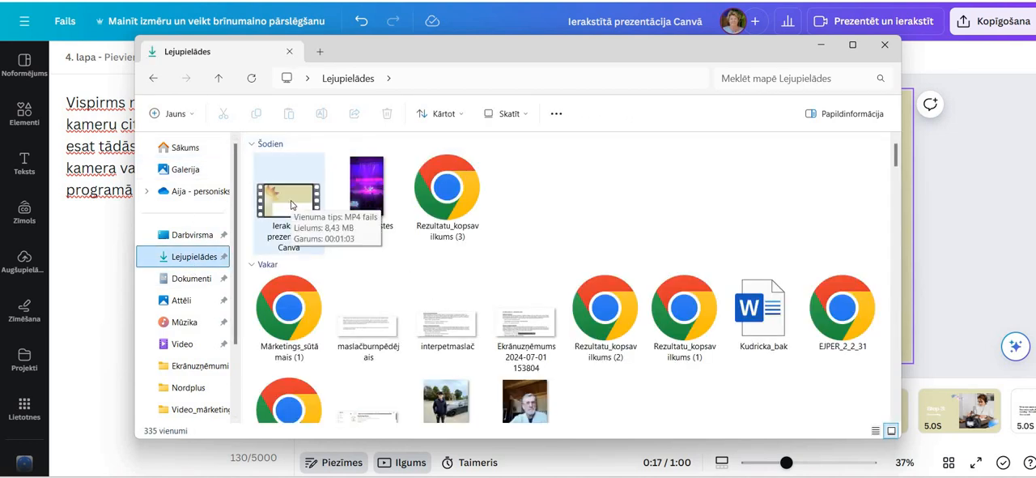
double_click(291, 205)
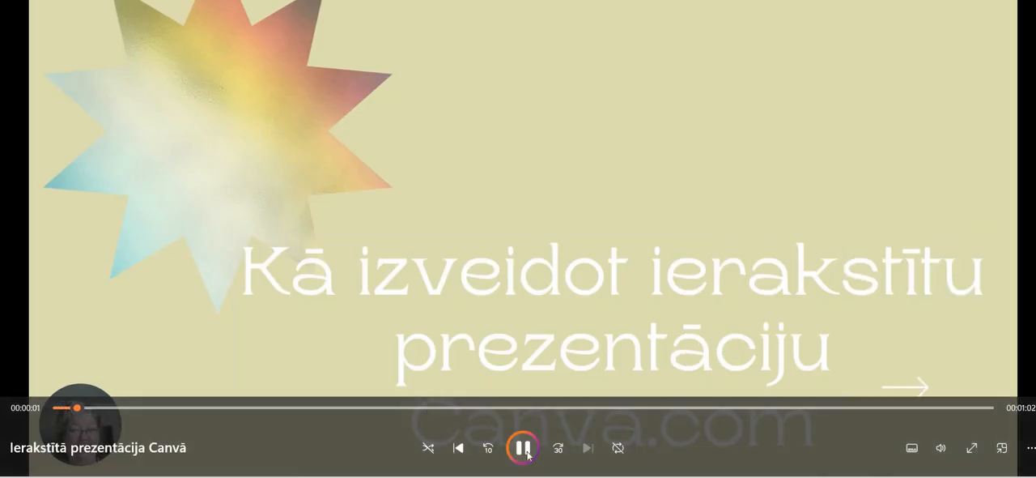
left_click(527, 453)
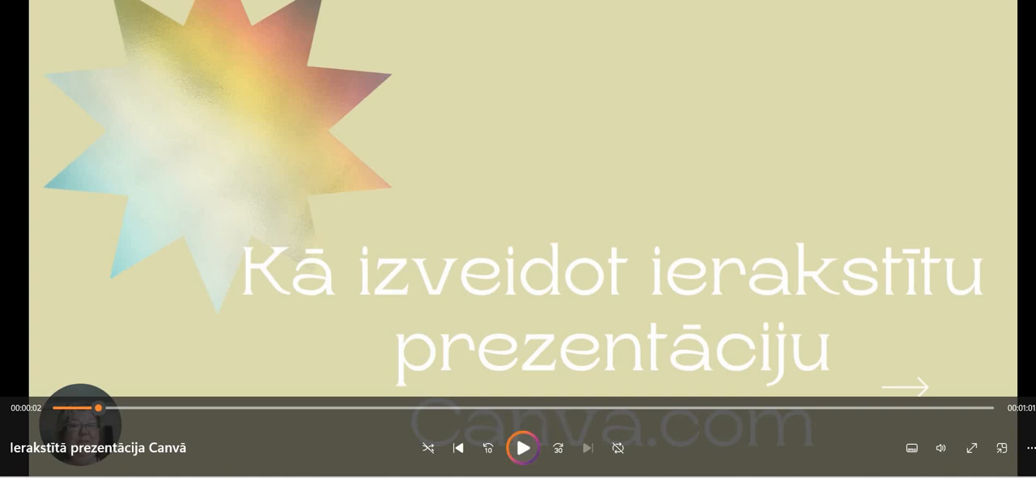
left_click(1030, 2)
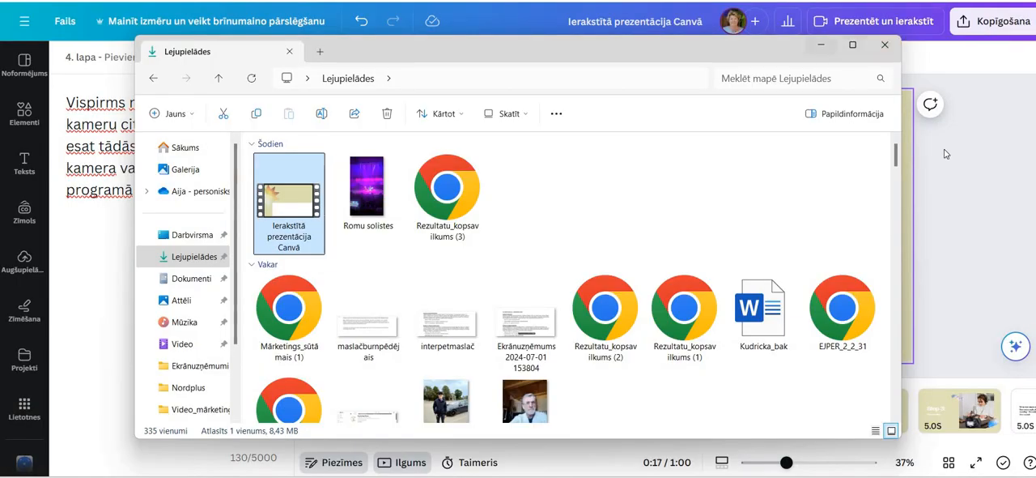
left_click(981, 211)
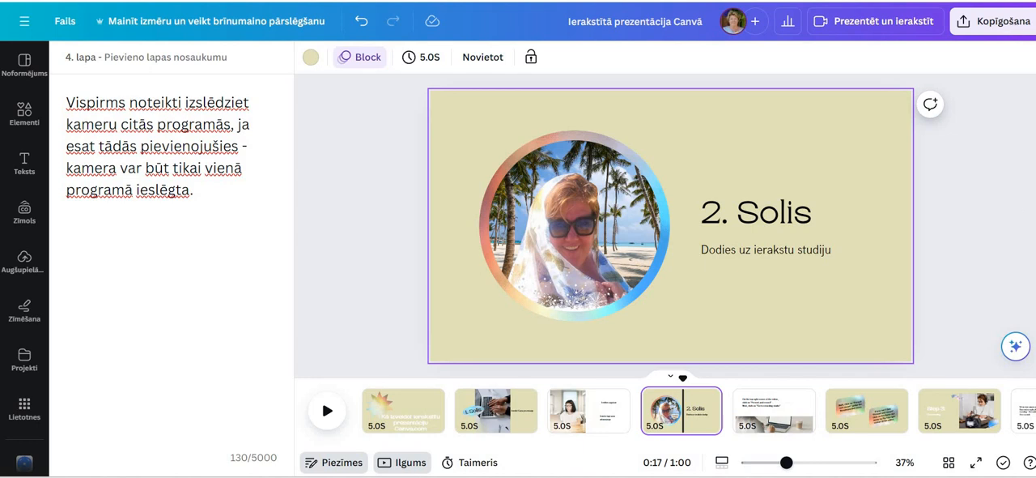
Review the recording's sharing link and download options and the design's general sharing options, then close them
left_click(858, 24)
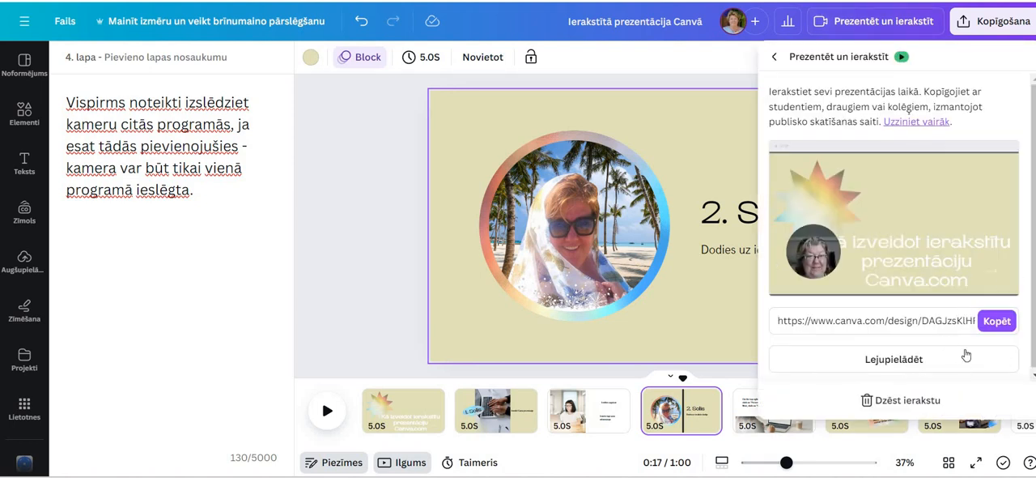
left_click(775, 60)
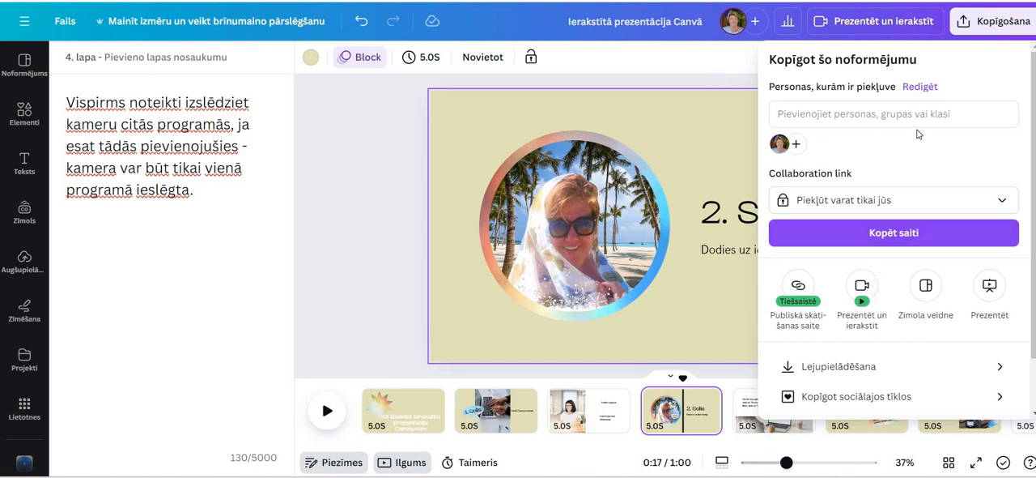
left_click(754, 66)
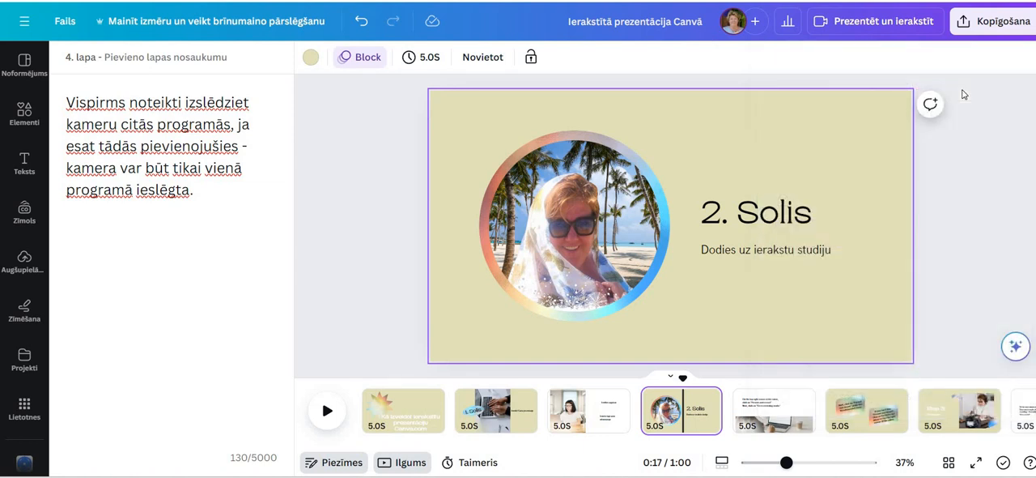